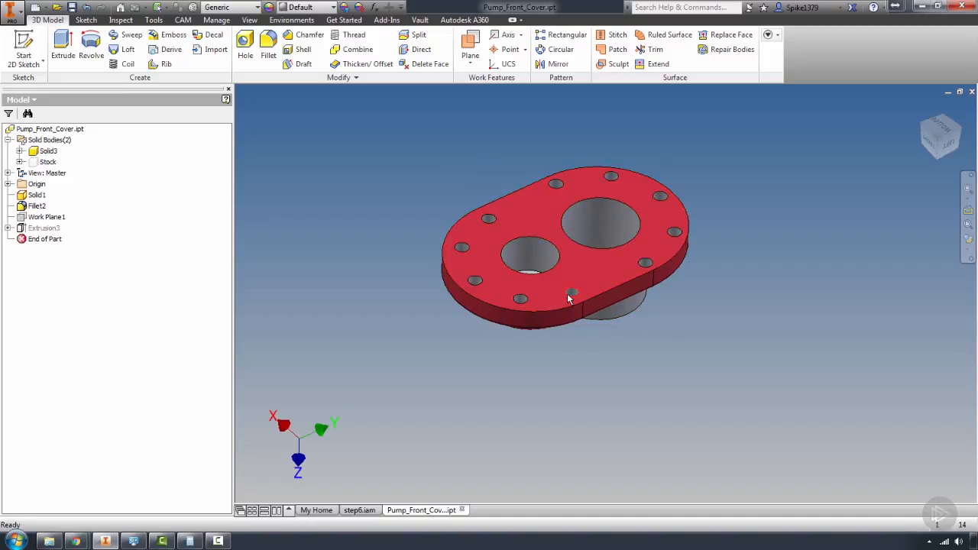
- Copy the red cover's solid body as a new object with the Delete Original option turned off
middle_click_drag(629, 306, 651, 239, "shift")
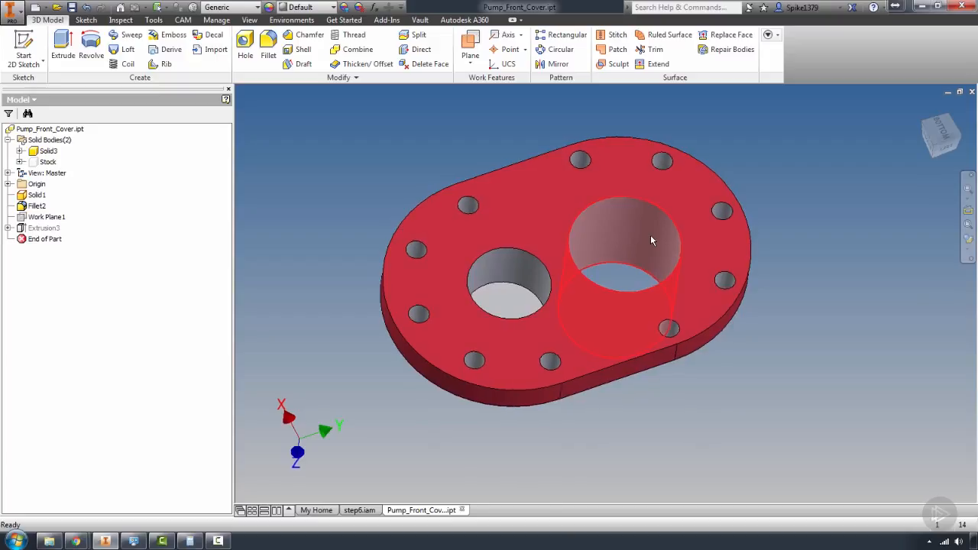
key("F6")
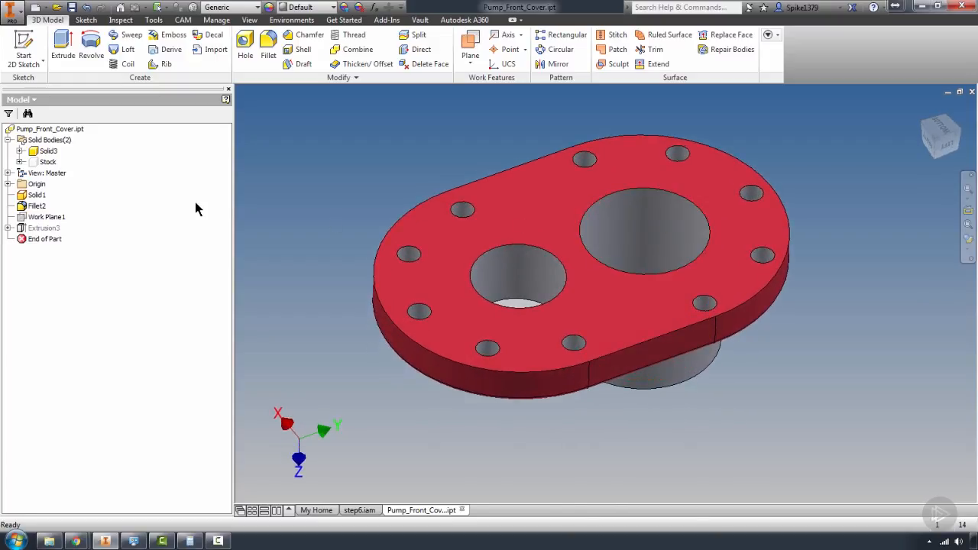
left_click_drag(234, 130, 168, 154)
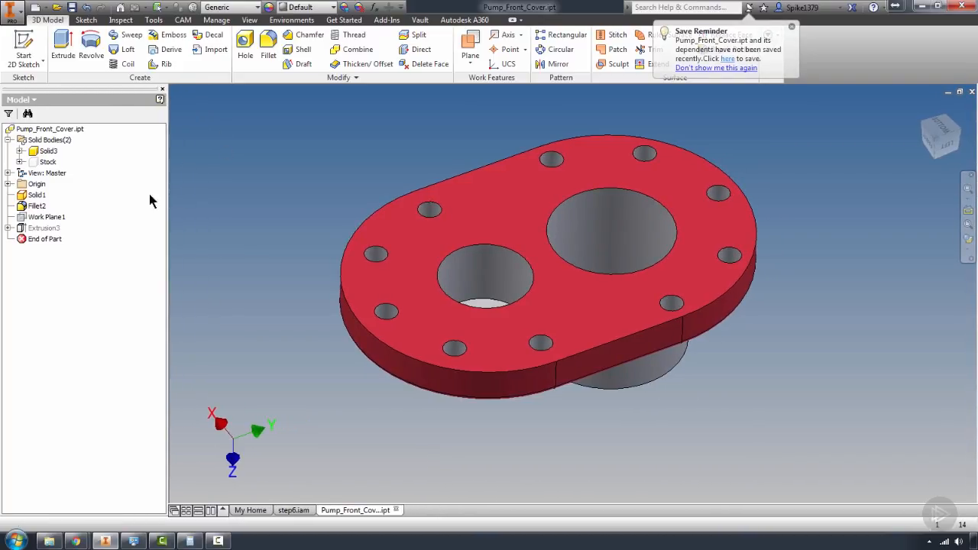
left_click(28, 196)
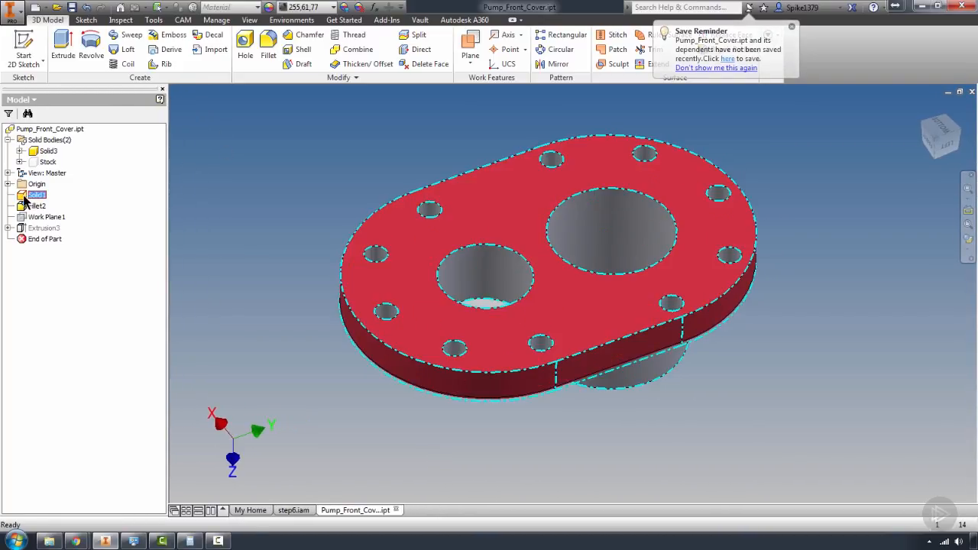
right_click(26, 198)
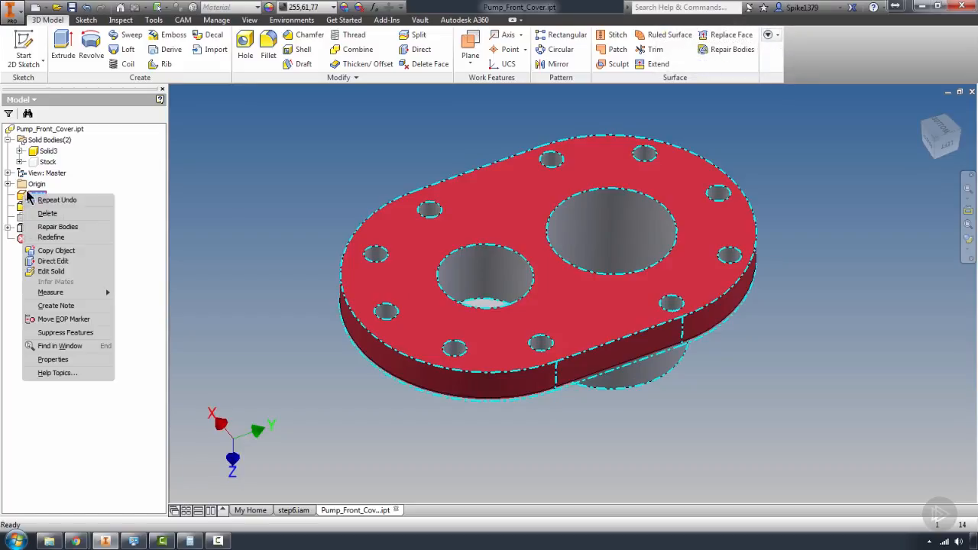
left_click(51, 250)
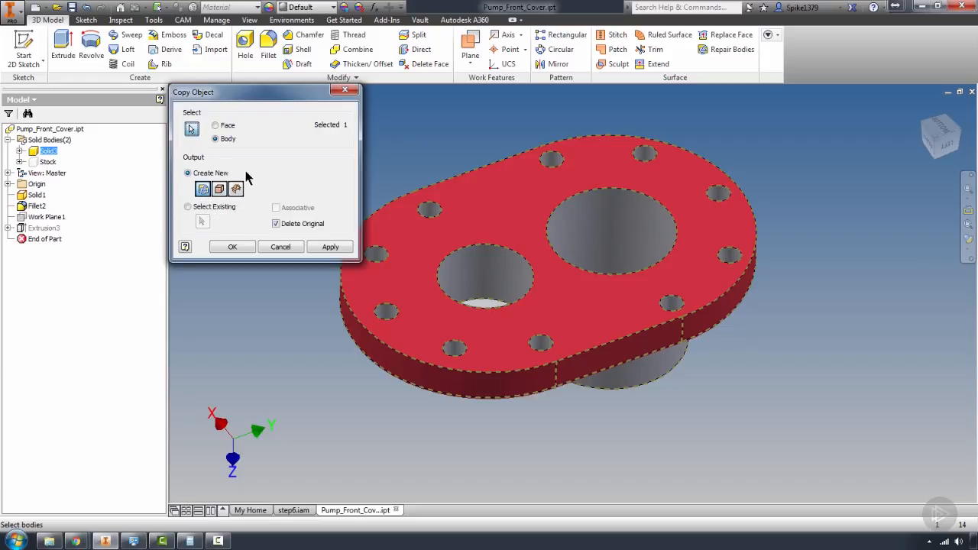
left_click(277, 225)
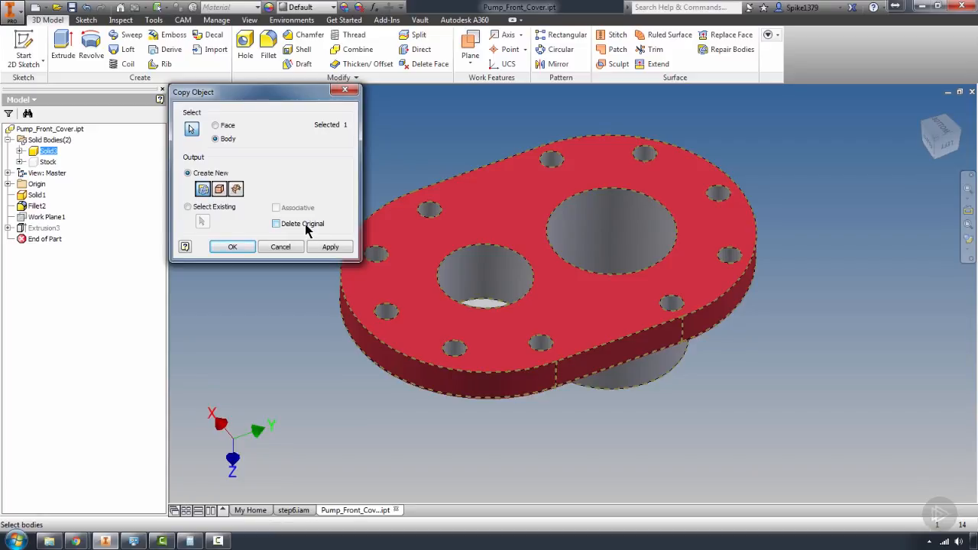
left_click(241, 248)
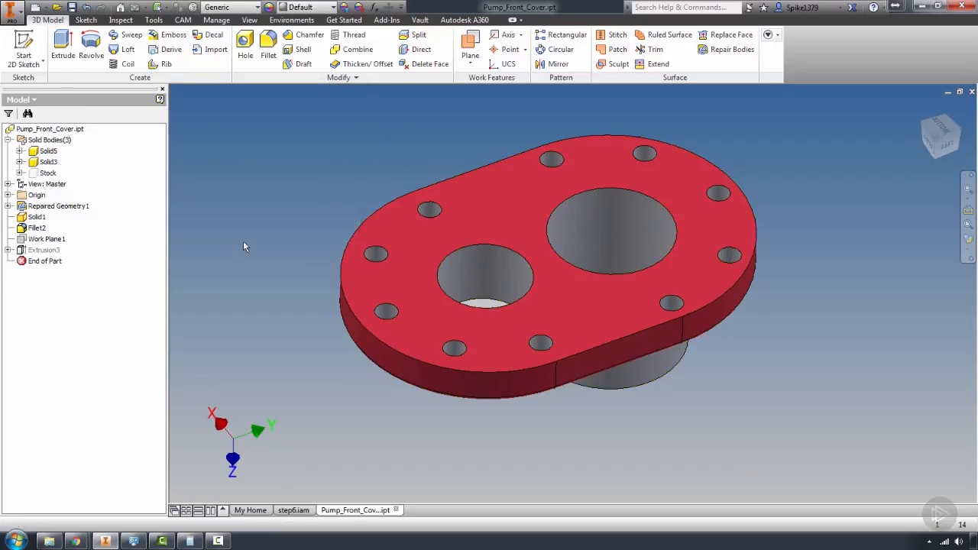
- Hide the original solid body Solid3 so only the copied body is shown
left_click(45, 163)
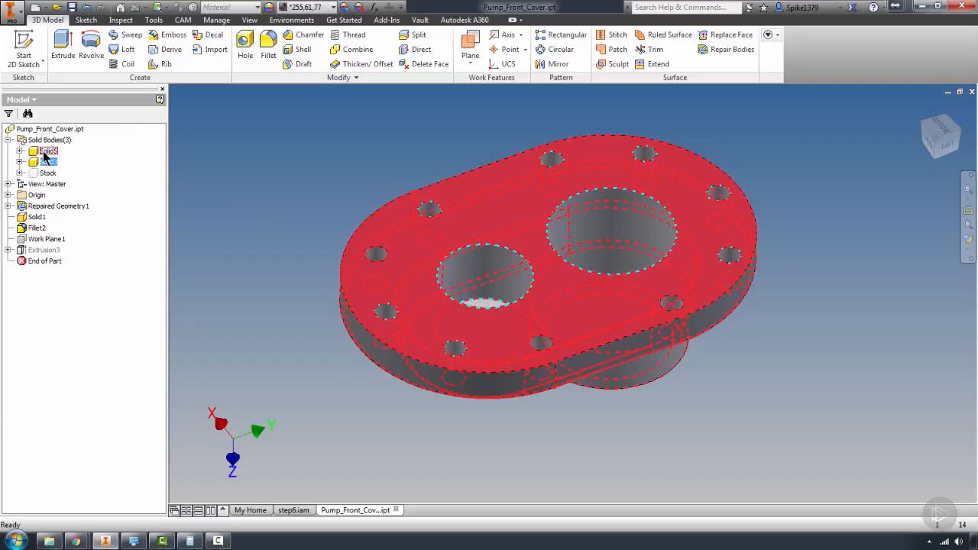
left_click(45, 151, "ctrl")
left_click(40, 163)
right_click(37, 163)
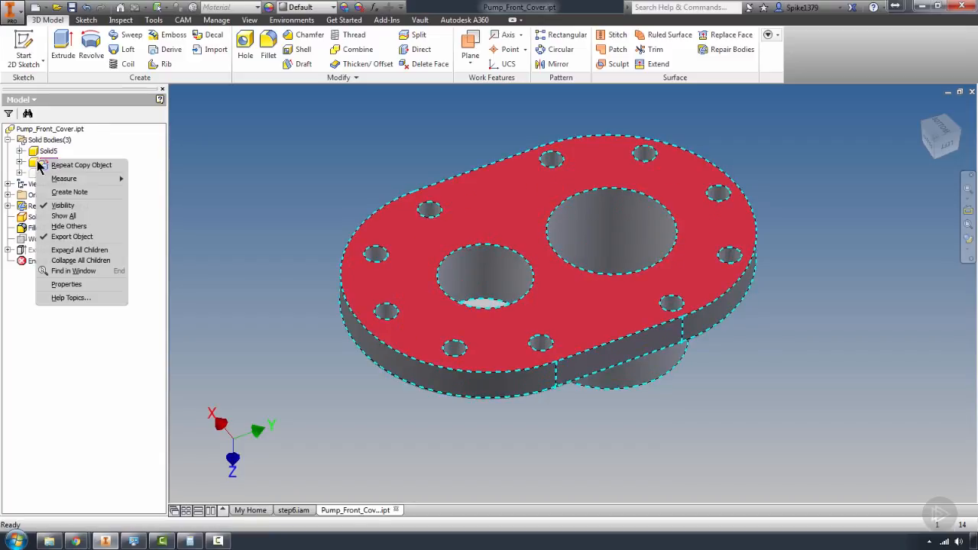
left_click(63, 206)
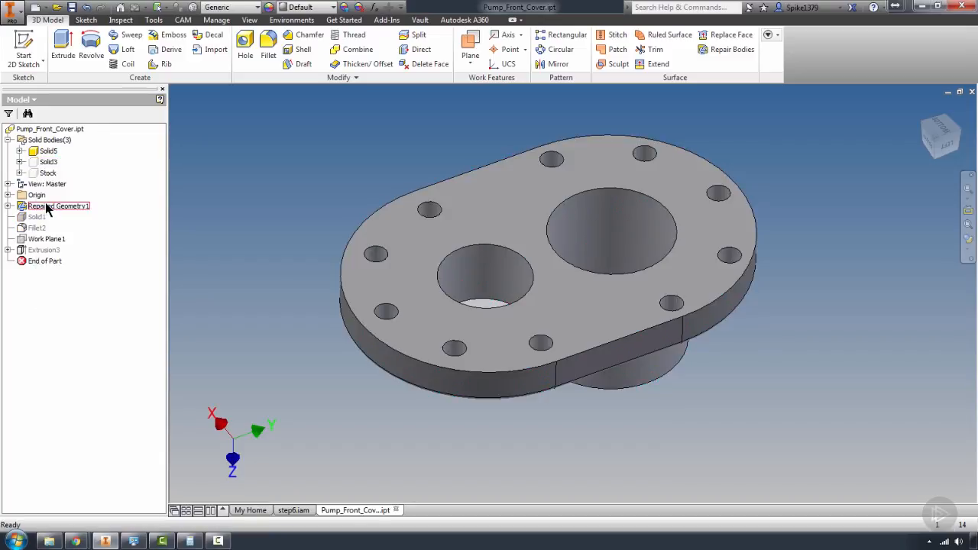
- Rename the copied solid body as "cast stock"
left_click(51, 152)
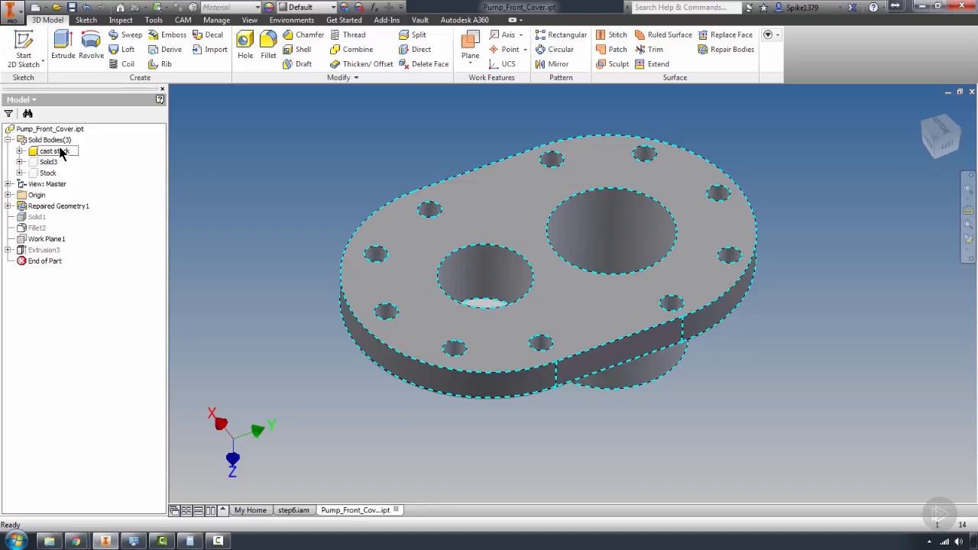
left_click(55, 151)
left_click(314, 135)
- Delete the faces of the ten small bolt holes and the two large bores from the cast stock body with Direct Edit
middle_click_drag(795, 220, 571, 170, "shift")
middle_click_drag(402, 163, 395, 131, "shift")
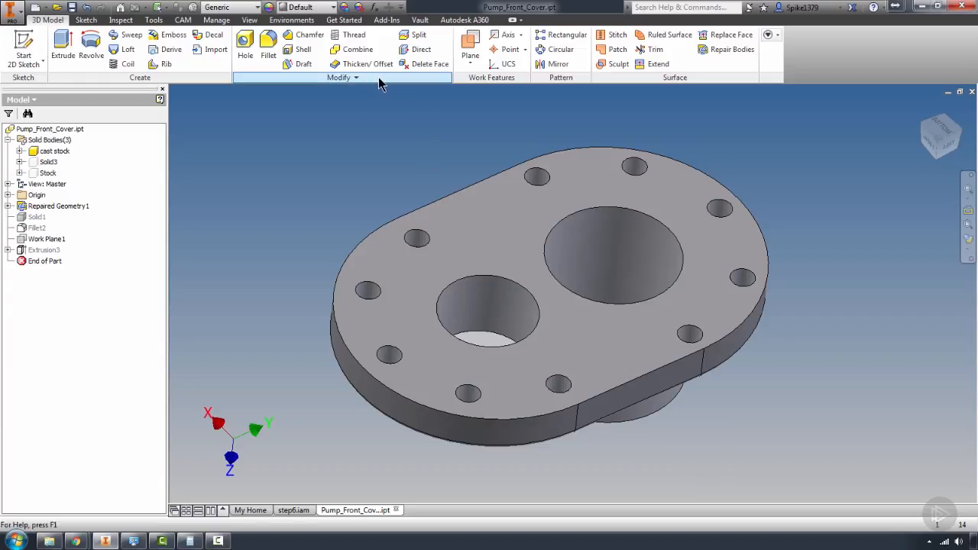
left_click(421, 51)
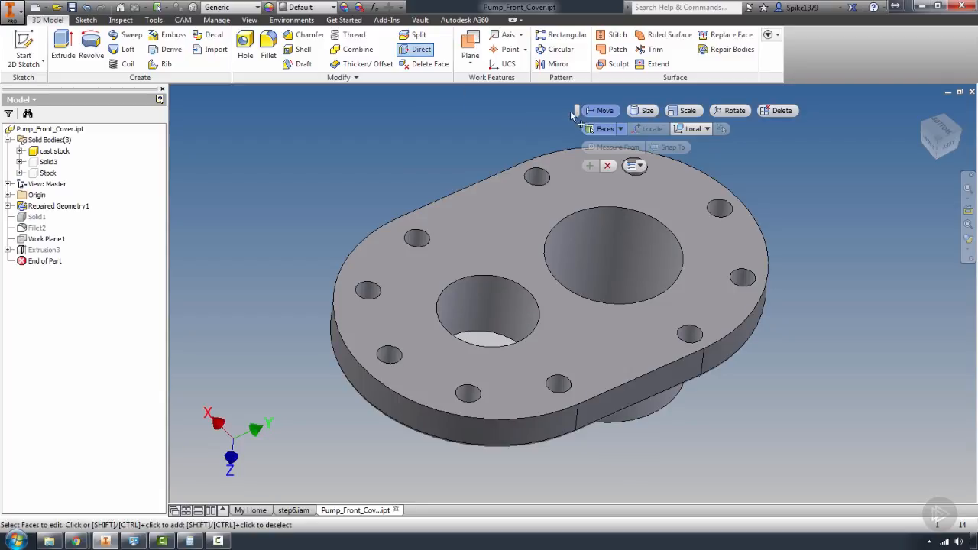
left_click_drag(576, 112, 190, 111)
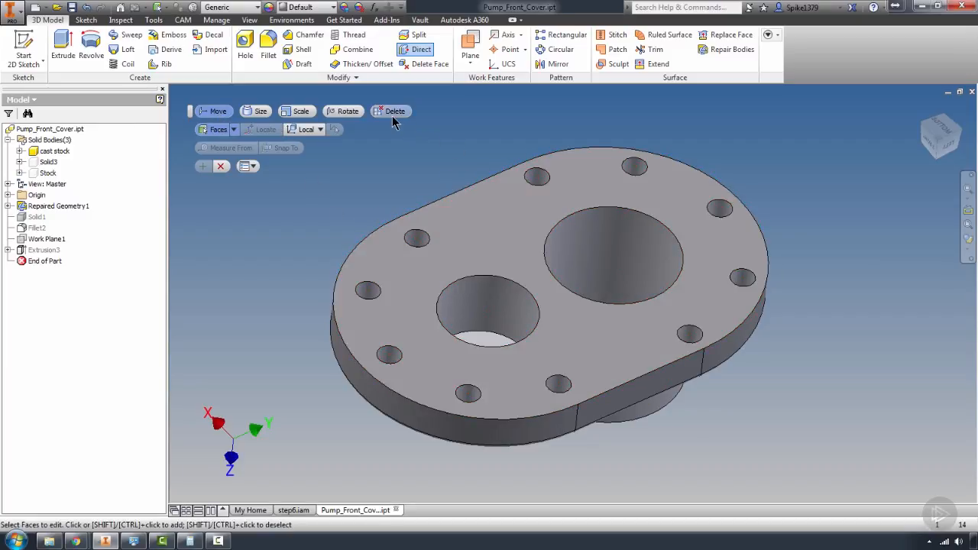
left_click(390, 115)
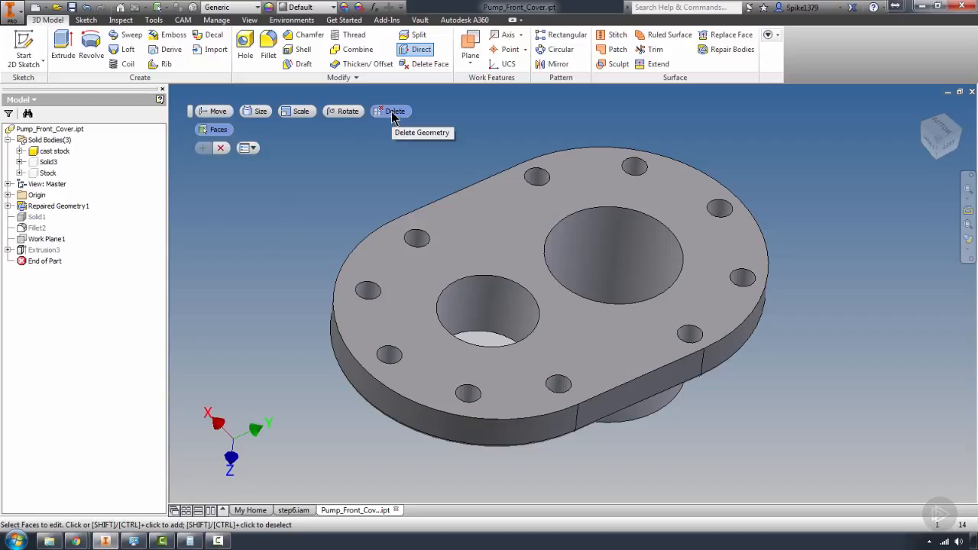
left_click(519, 207)
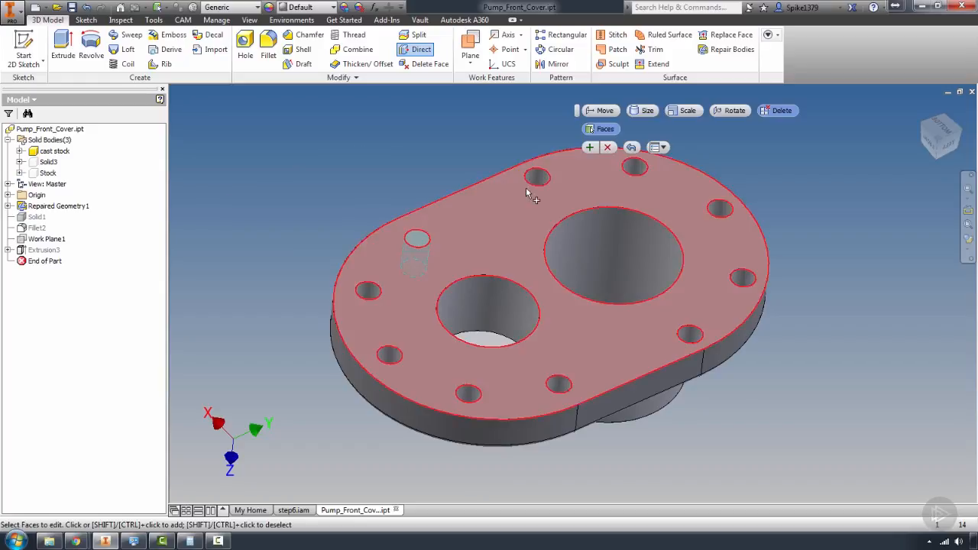
left_click(536, 179)
left_click(634, 167)
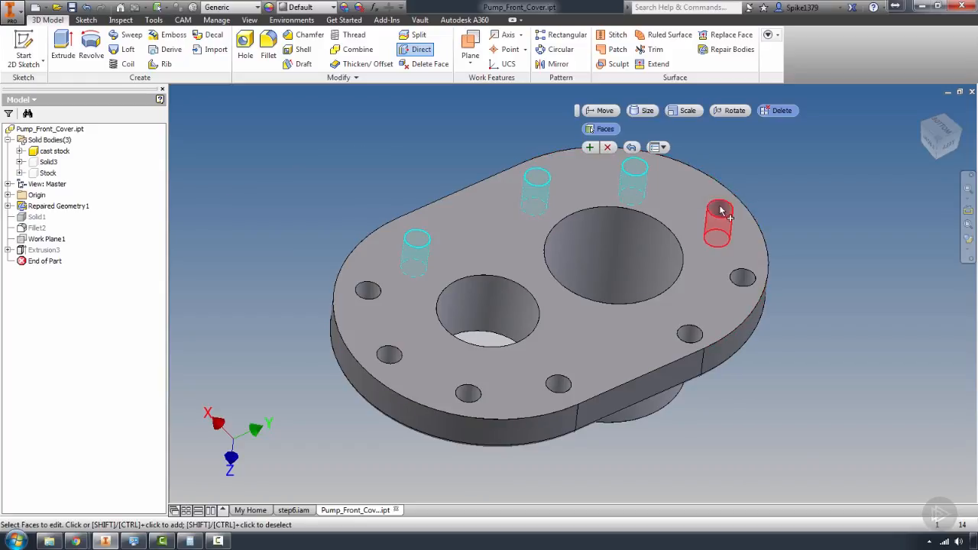
left_click(719, 213)
left_click(743, 280)
left_click(690, 338)
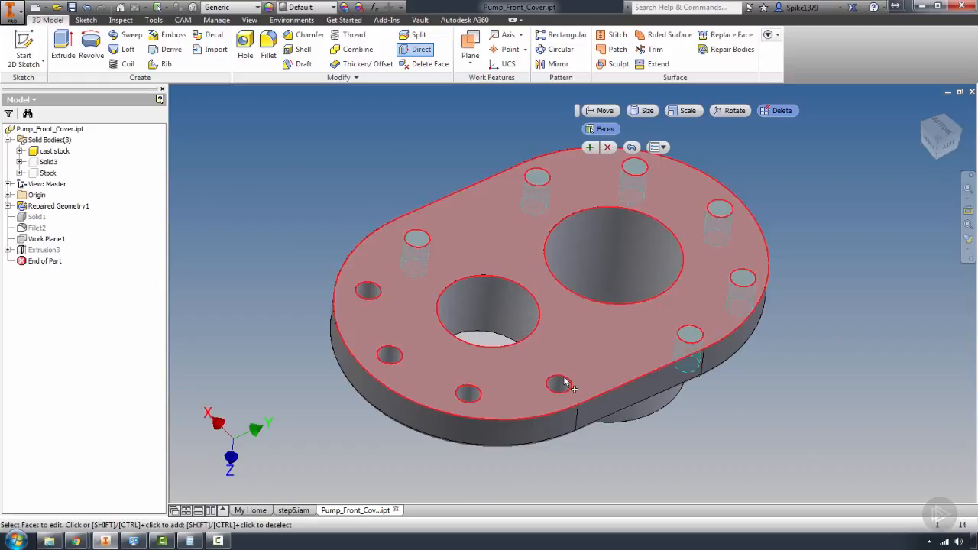
left_click(564, 382)
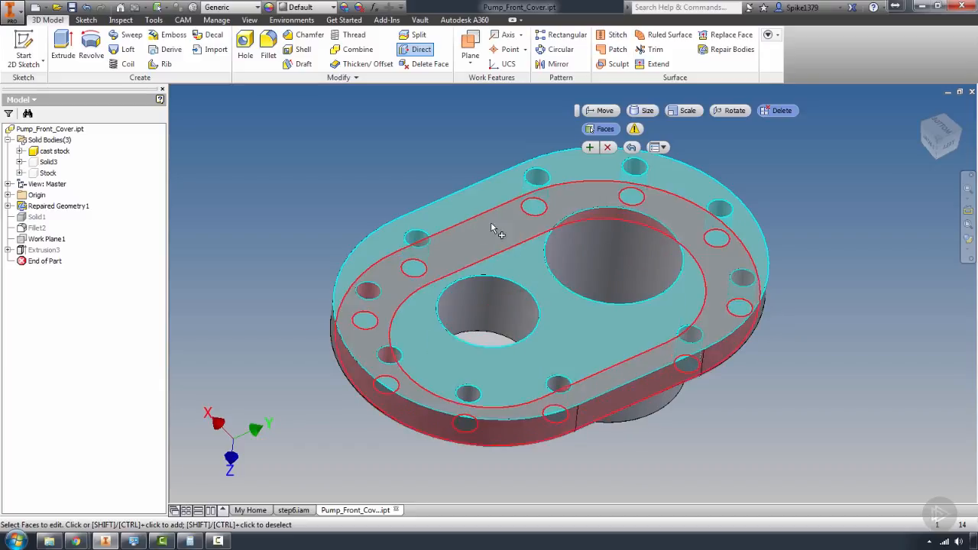
left_click(583, 368, "ctrl")
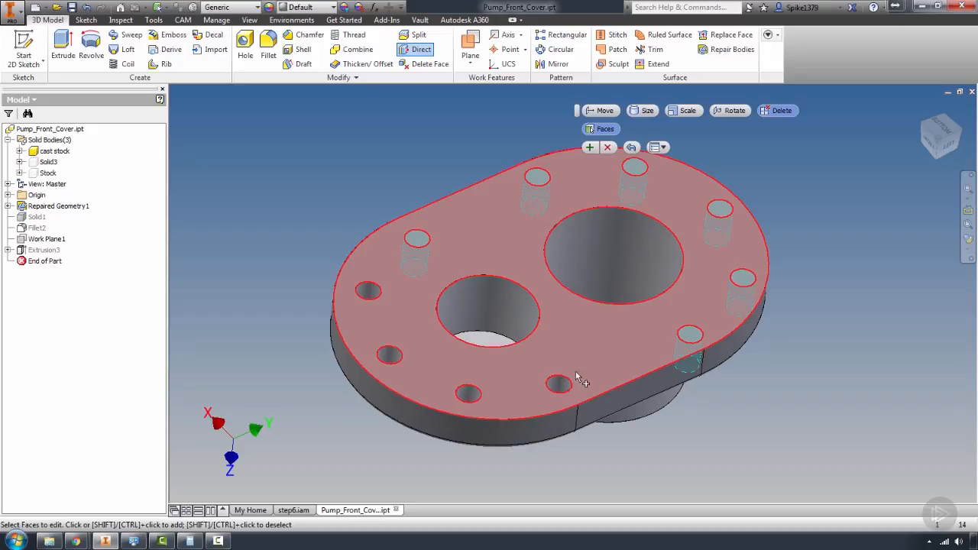
left_click(559, 390)
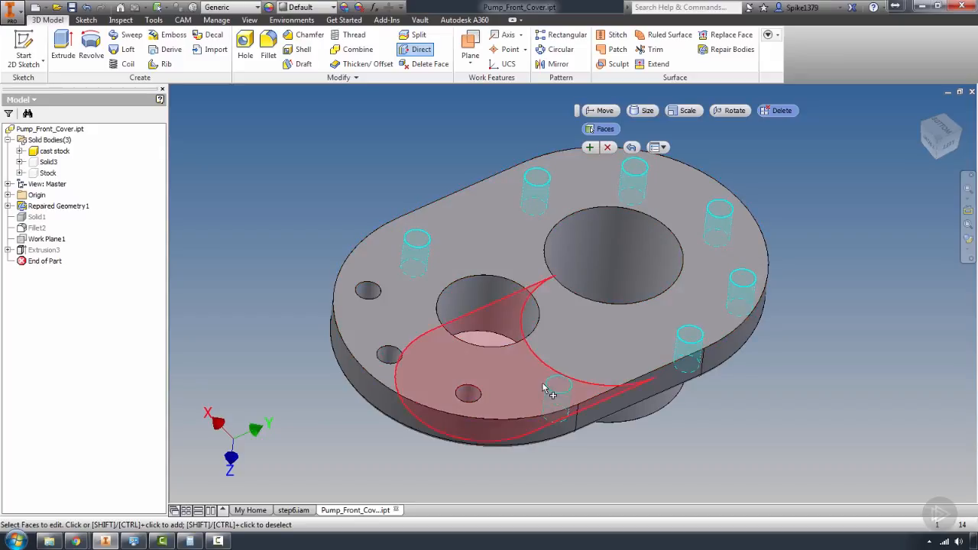
left_click(467, 396)
left_click(389, 359)
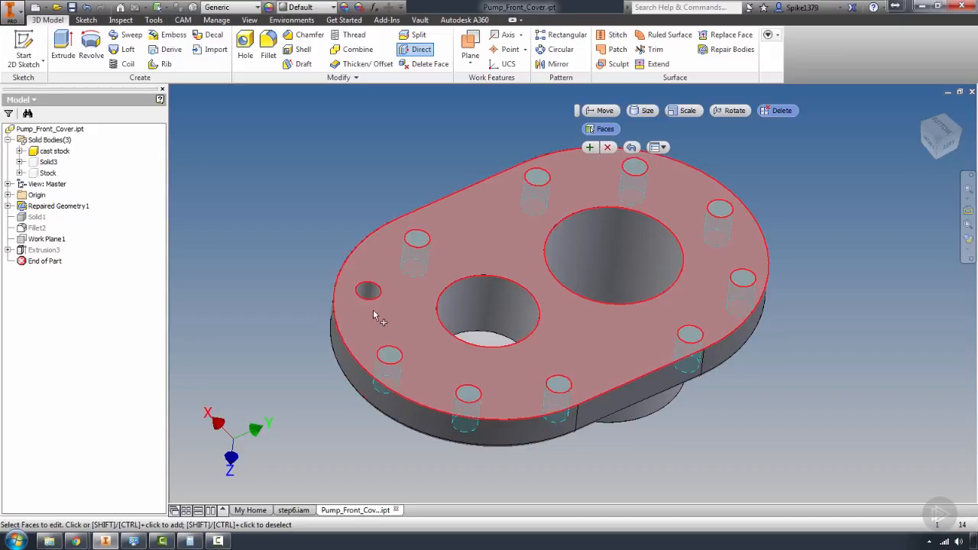
left_click(366, 291)
left_click(486, 306)
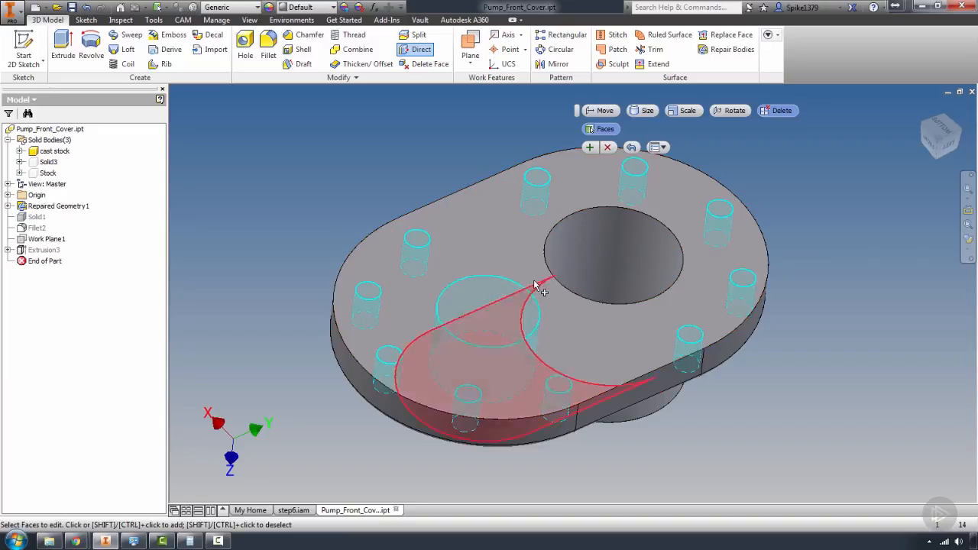
left_click(593, 239)
scroll(876, 275, "up", 3)
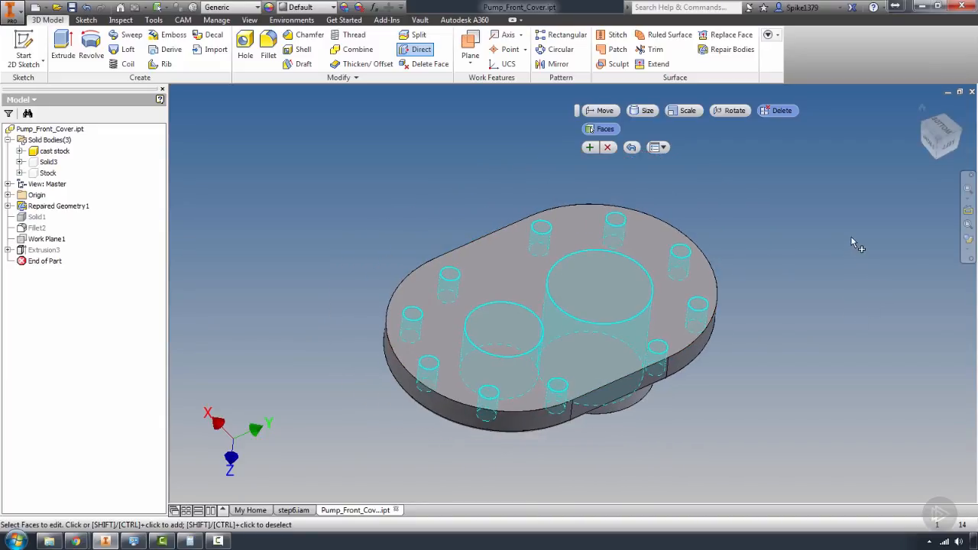
left_click(589, 148)
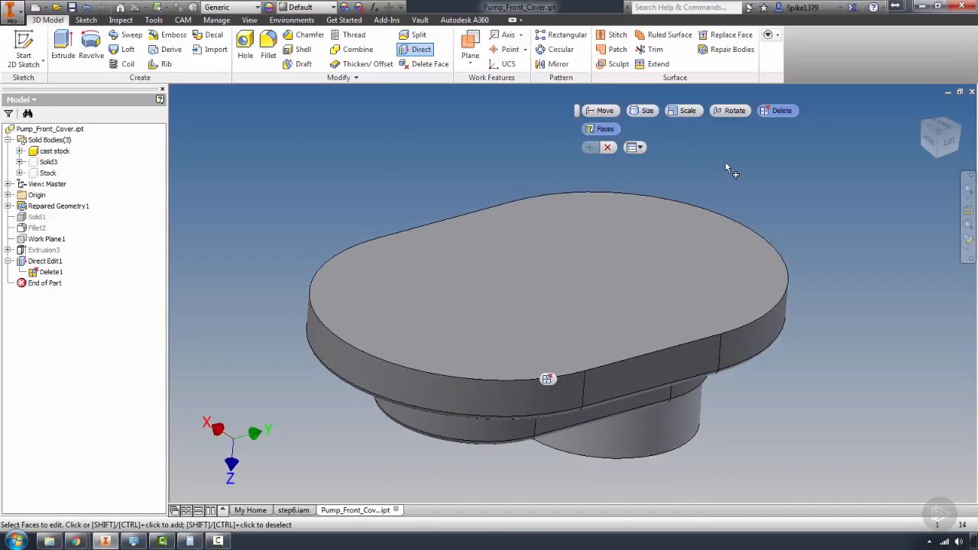
- Move the flange's large flat outer face outward by 2 mm with Direct Edit
left_click(603, 111)
left_click(529, 282)
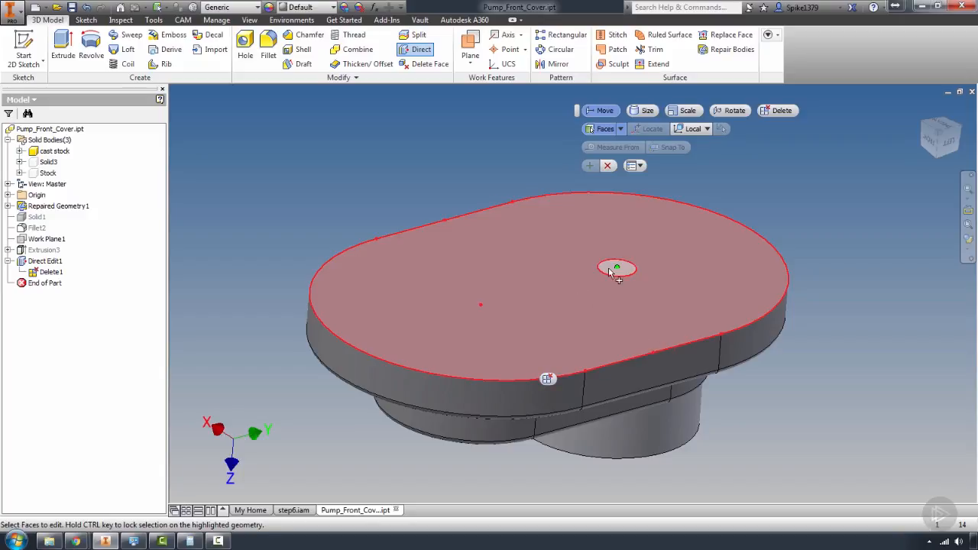
left_click(616, 269)
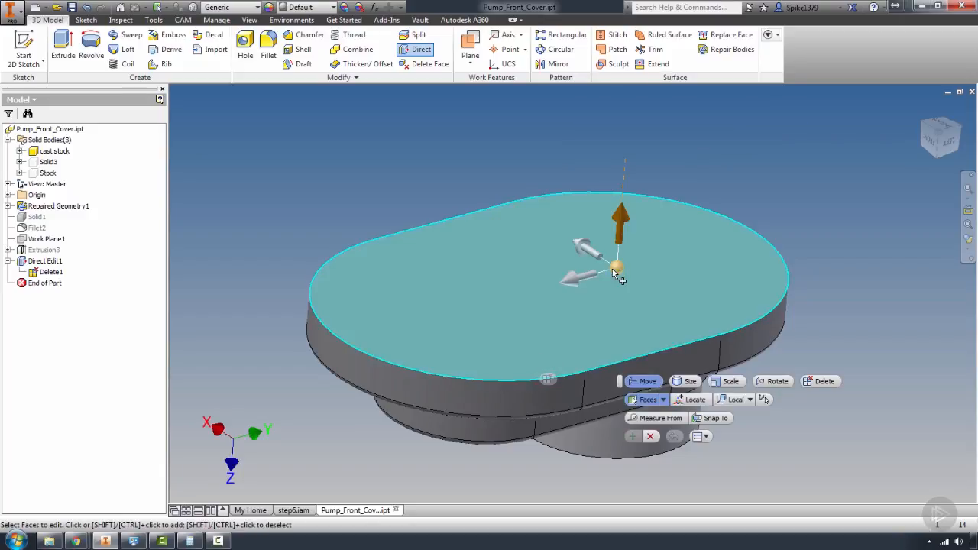
left_click(620, 228)
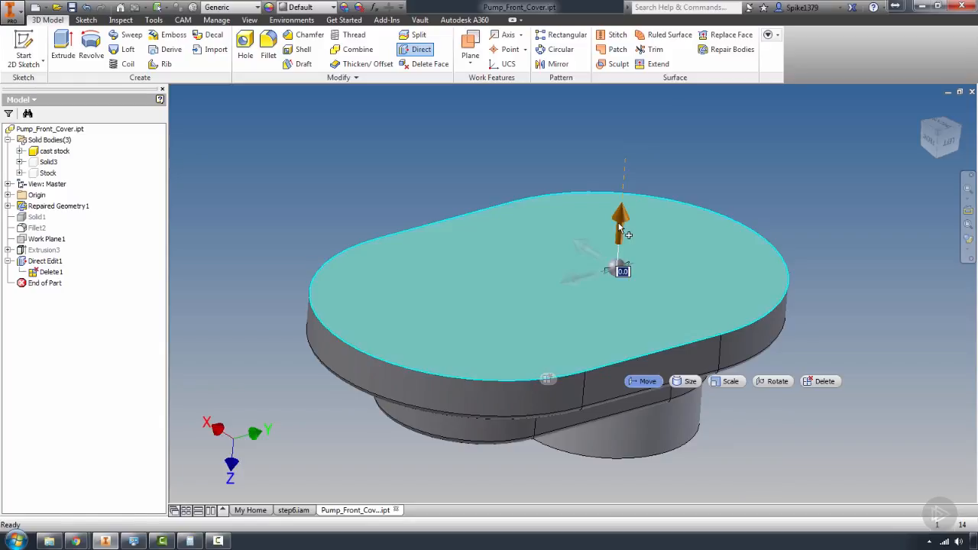
left_click_drag(619, 228, 618, 207)
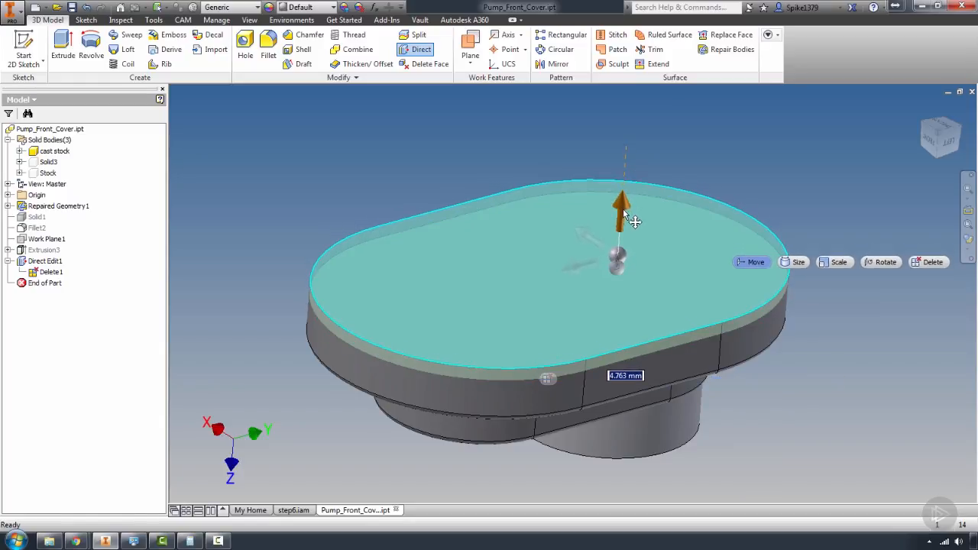
left_click(624, 209)
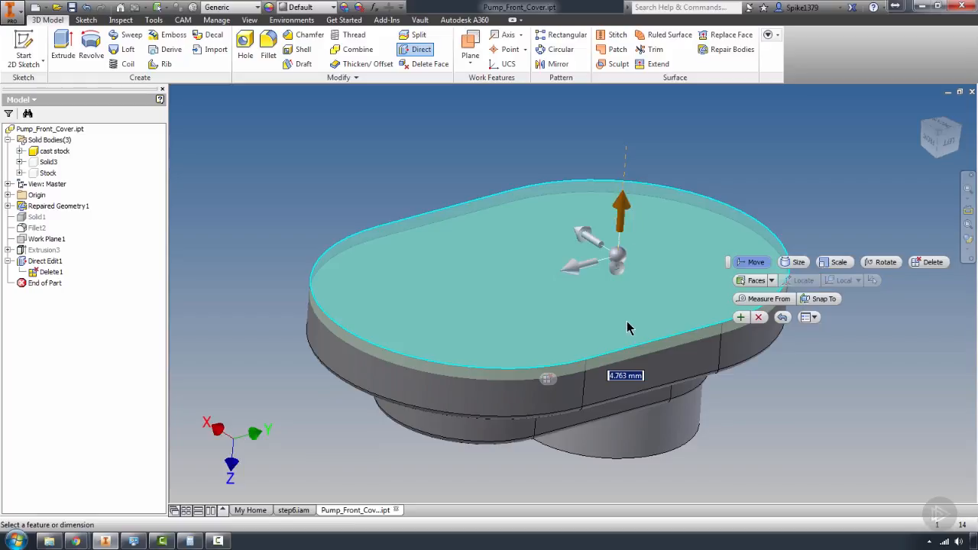
type("2")
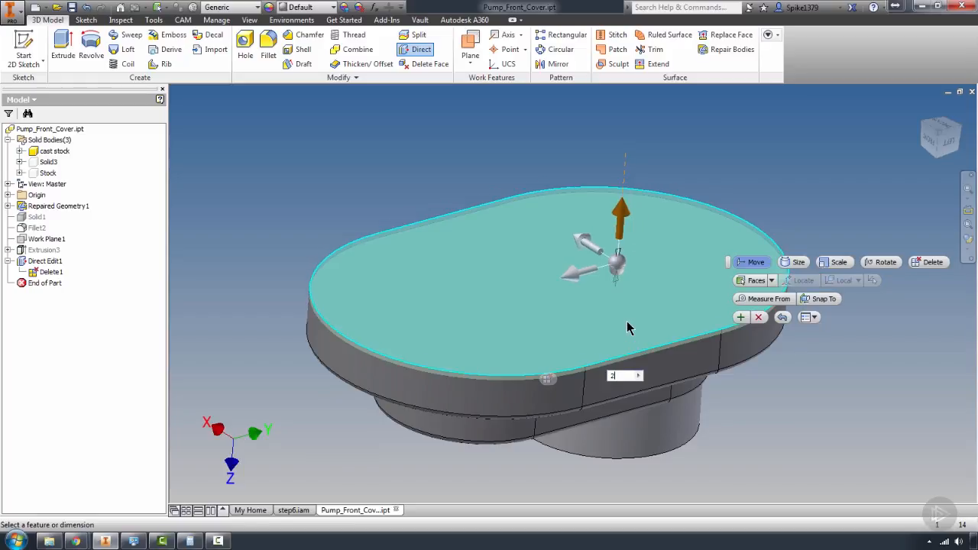
key("Return")
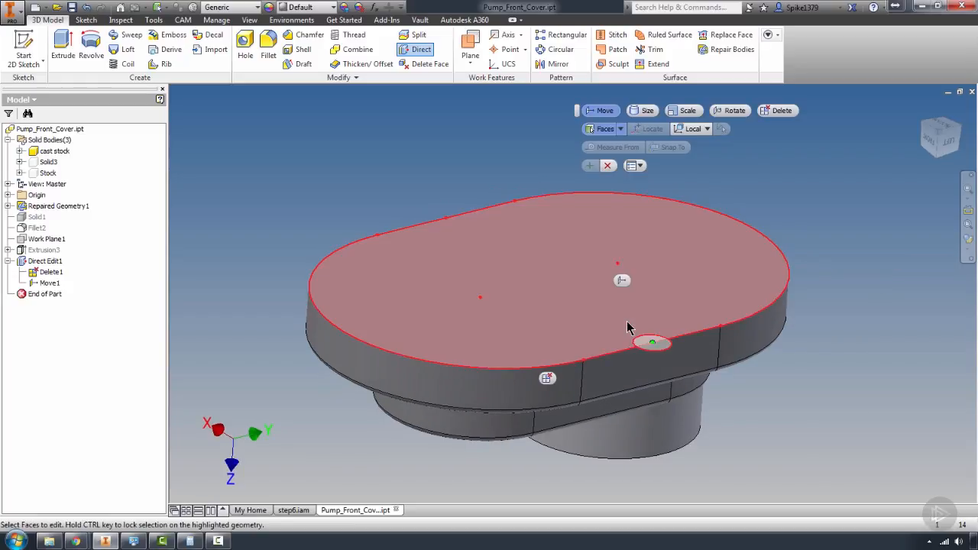
- Move the round boss's flat circular end face outward by 2 mm with Direct Edit
middle_click_drag(634, 299, 807, 183, "shift")
scroll(807, 188, "up", 1)
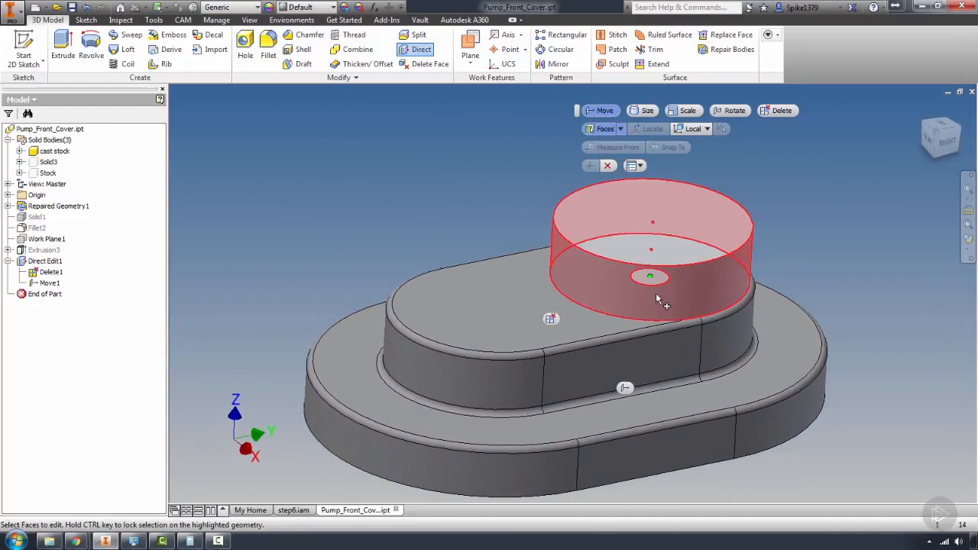
left_click(686, 238)
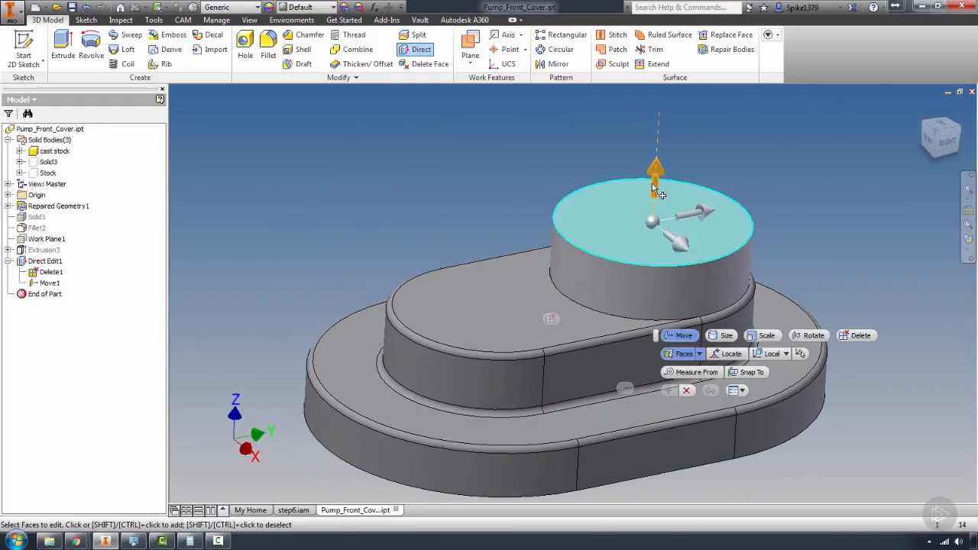
left_click_drag(654, 187, 655, 183)
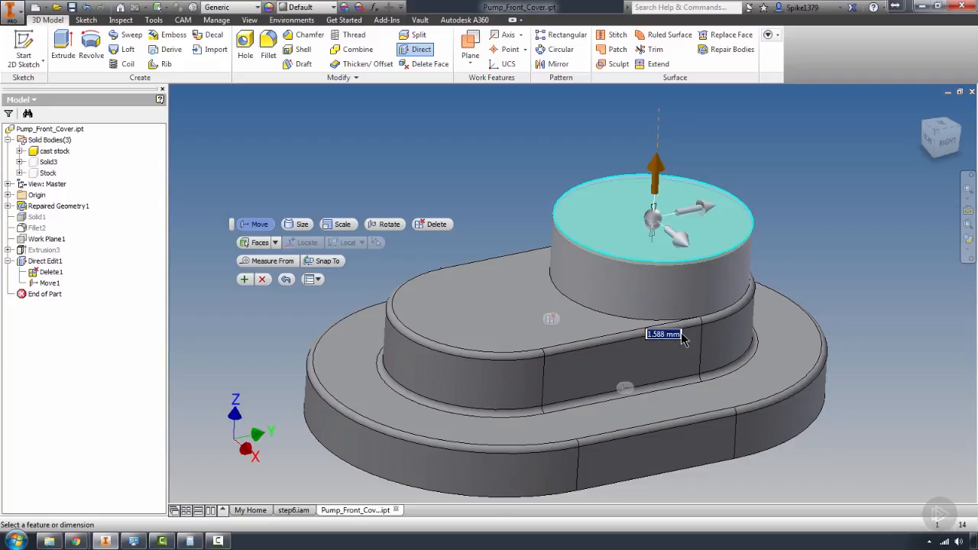
type("2.")
key("Return")
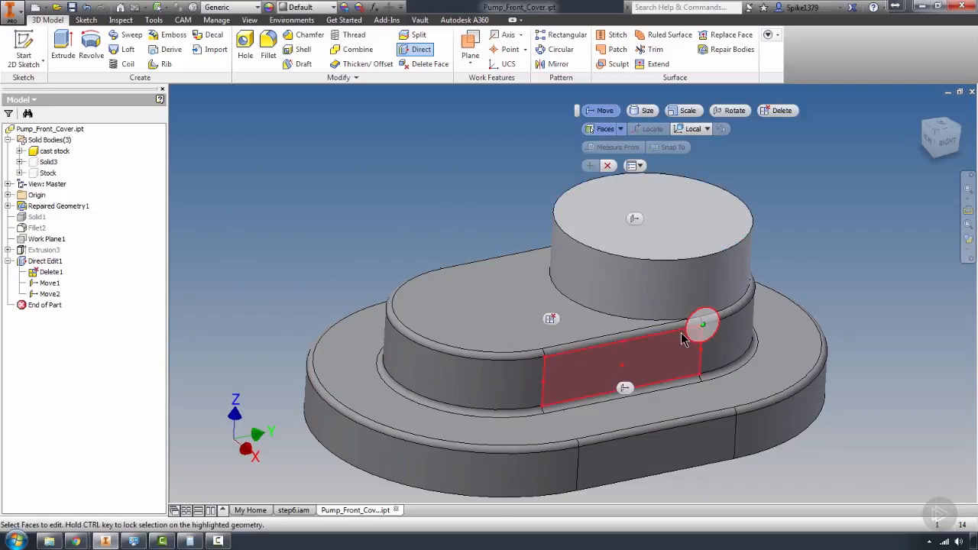
- Examine the boss, raised step and flange faces from several sides for further machining allowance
middle_click_drag(814, 212, 695, 233, "shift")
mouse_move(785, 376)
middle_mouse_down("shift")
mouse_move(782, 350)
mouse_move(749, 433)
mouse_move(705, 409)
mouse_move(787, 386)
middle_mouse_up("shift")
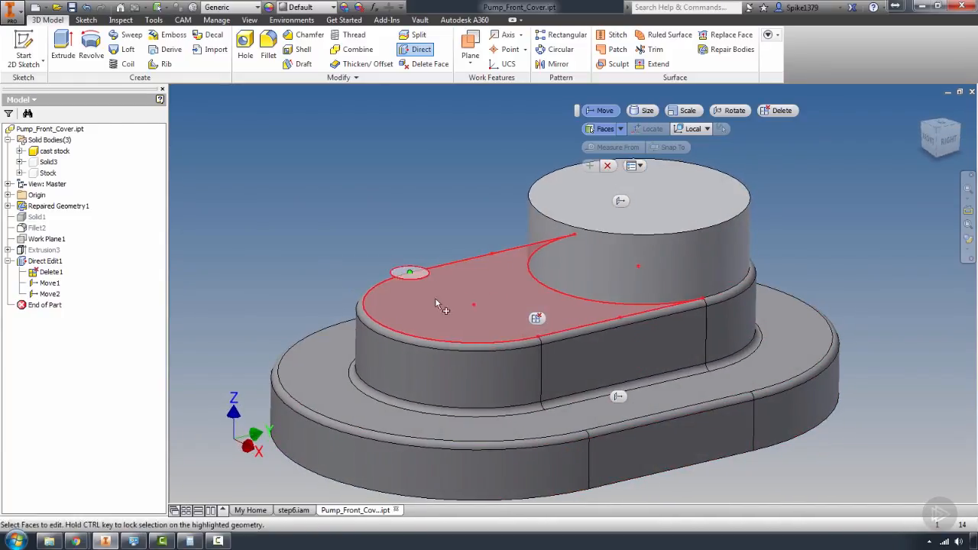
middle_click_drag(489, 308, 483, 294)
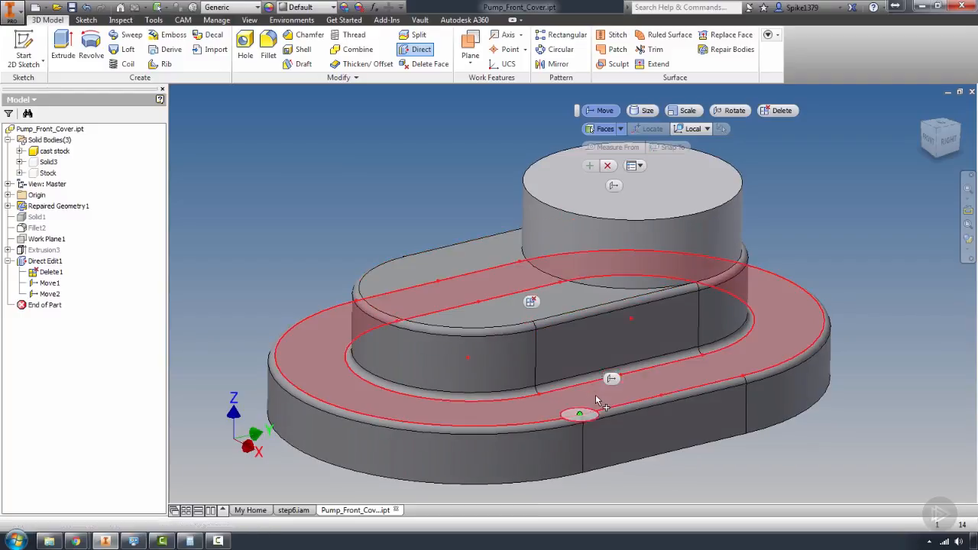
middle_click_drag(833, 264, 714, 191, "shift")
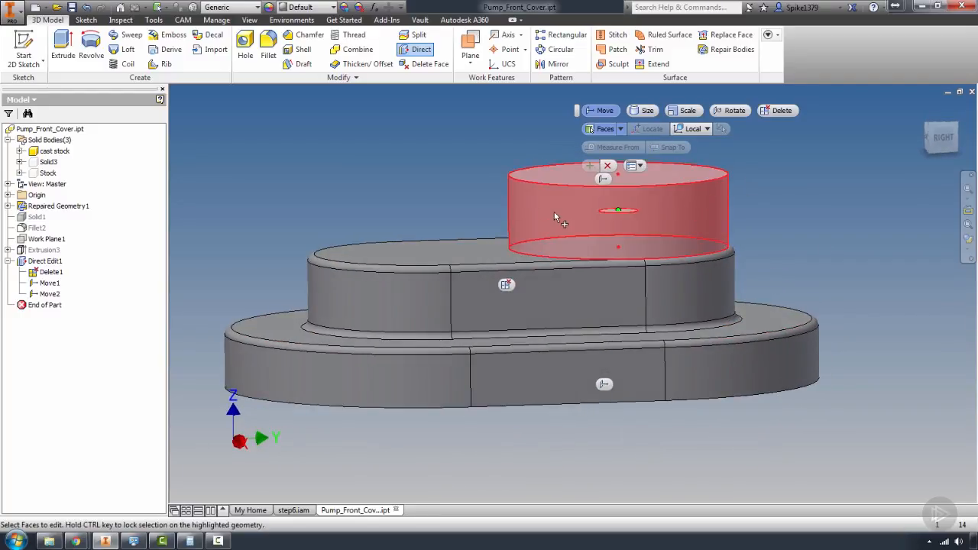
scroll(586, 216, "up", 3)
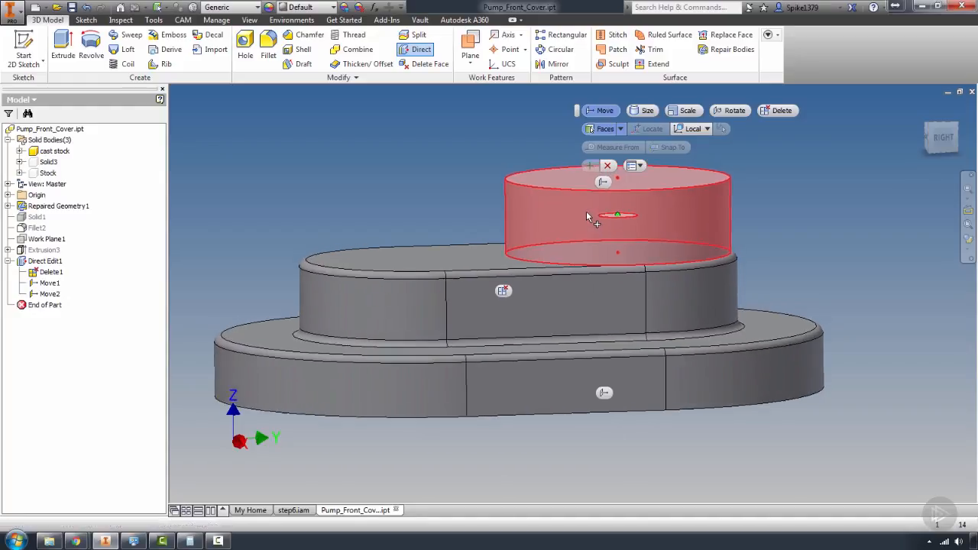
scroll(582, 218, "down", 2)
middle_click_drag(583, 218, 520, 263, "shift")
- Enlarge the round boss by offsetting its cylindrical side face outward by 2 mm with Direct Edit's Size operation
left_click(578, 258)
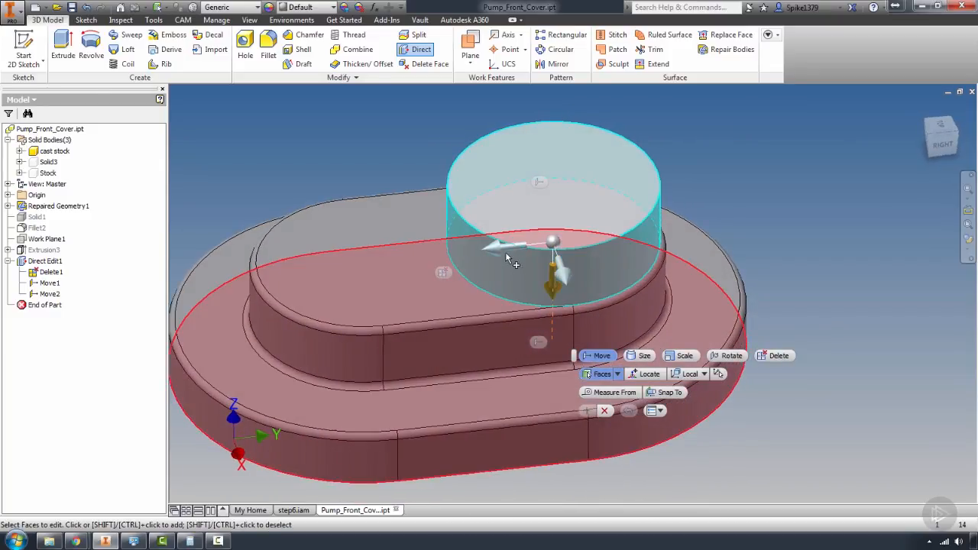
left_click_drag(495, 247, 412, 265)
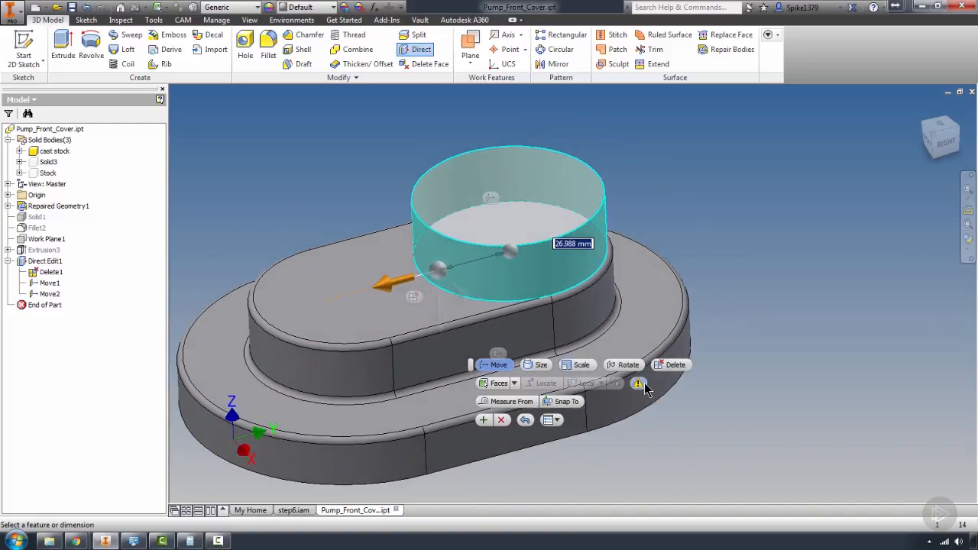
left_click(525, 420)
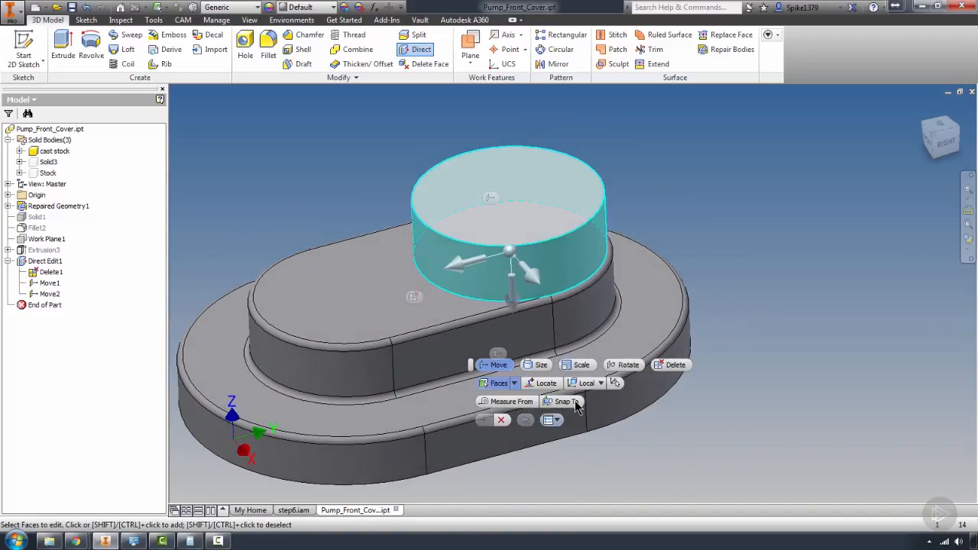
left_click(530, 367)
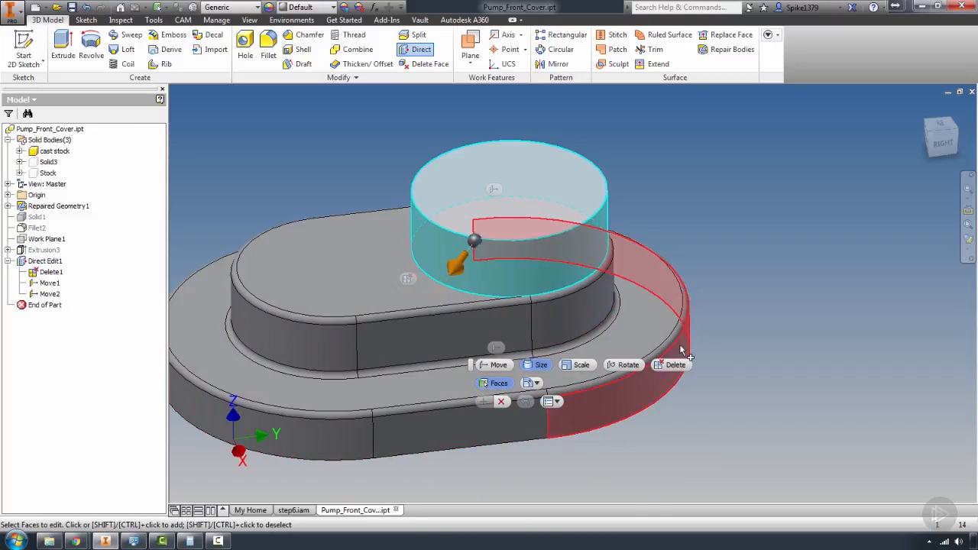
middle_click_drag(498, 266, 622, 226, "shift")
left_click_drag(578, 253, 601, 267)
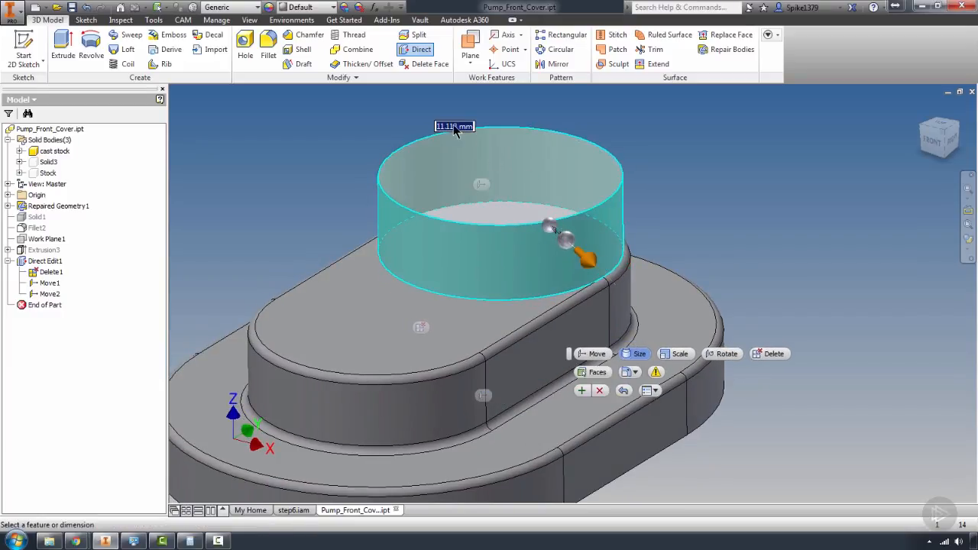
type("2")
key("Return")
- Inspect the enlarged boss from above and from the side, and finish the Direct Edit
middle_click_drag(453, 124, 630, 275, "shift")
middle_click_drag(522, 331, 606, 285, "shift")
middle_click_drag(443, 274, 540, 334, "shift")
middle_click_drag(405, 253, 633, 356, "shift")
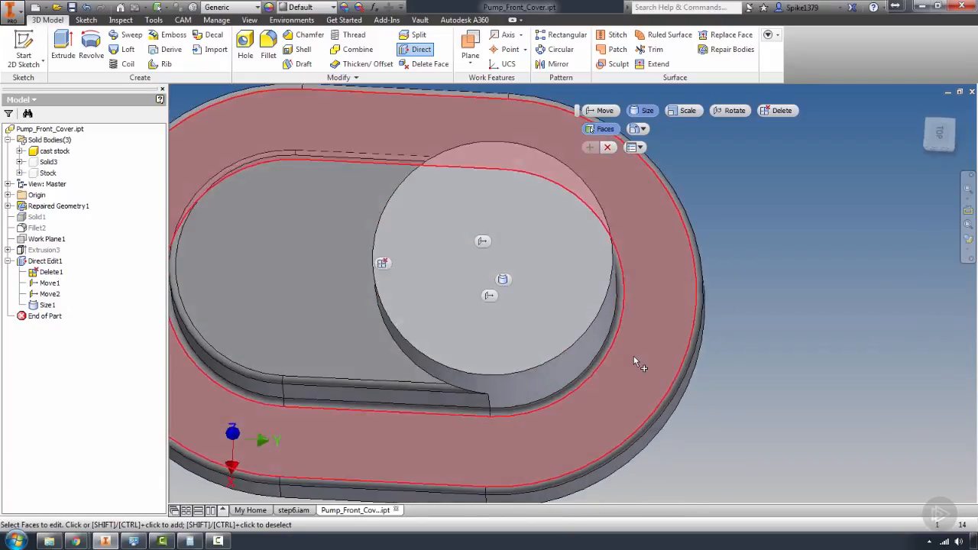
middle_click_drag(522, 175, 486, 152, "shift")
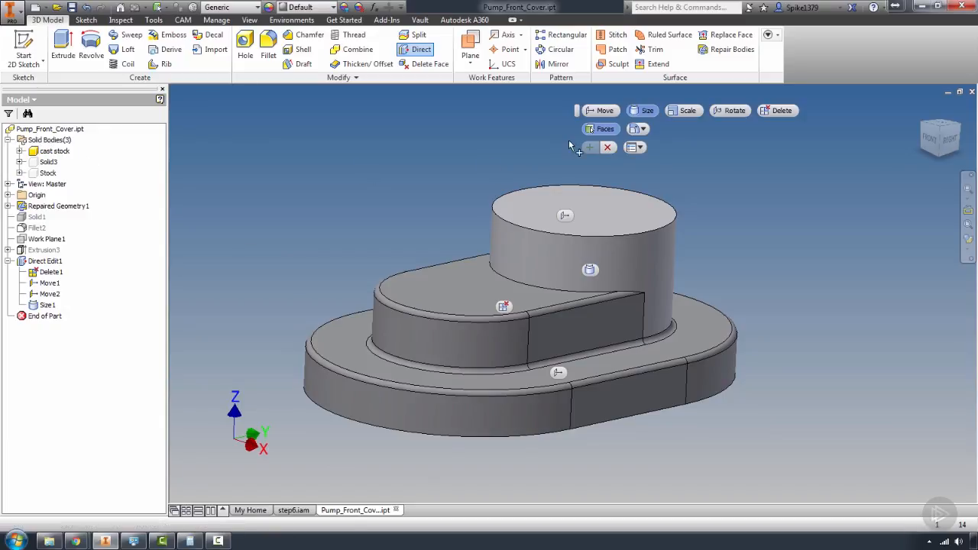
left_click(608, 147)
middle_click_drag(503, 155, 445, 116, "shift")
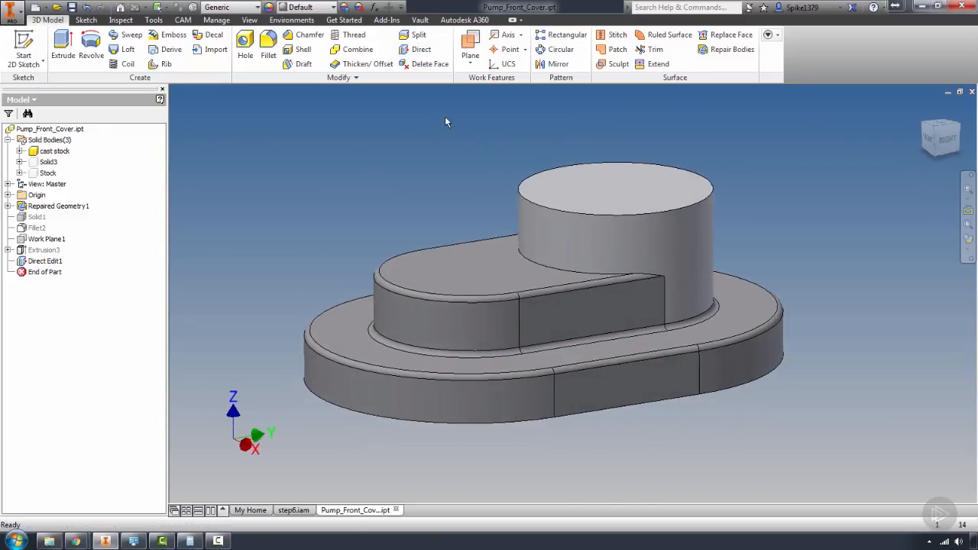
- Highlight the Stock and cast stock bodies in turn to compare the rectangular block with the cast shape
left_click(42, 173)
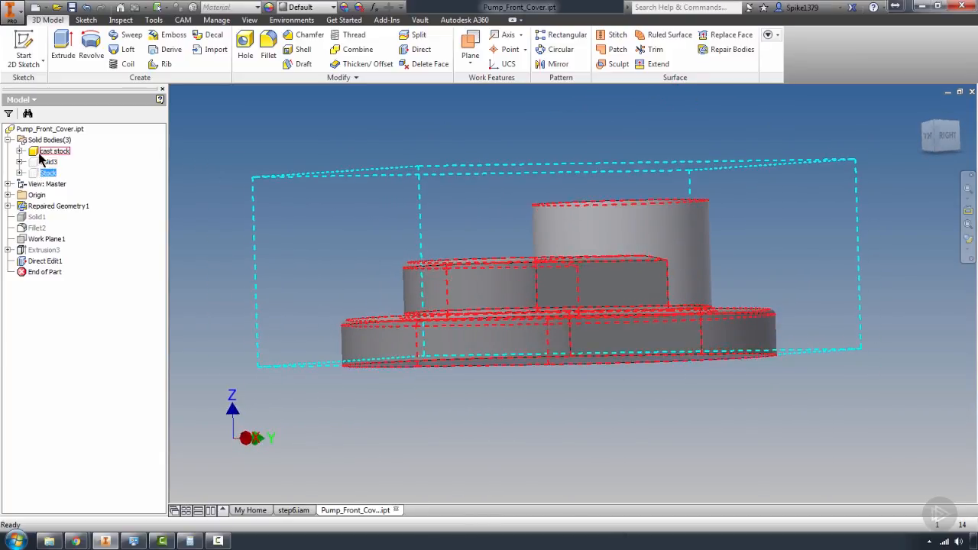
left_click(46, 152)
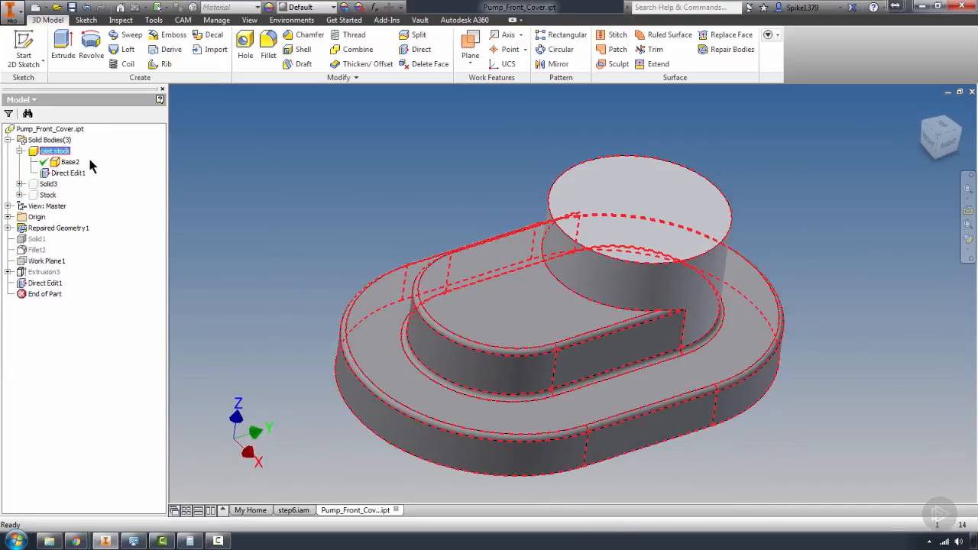
left_click(20, 150)
right_click(35, 153)
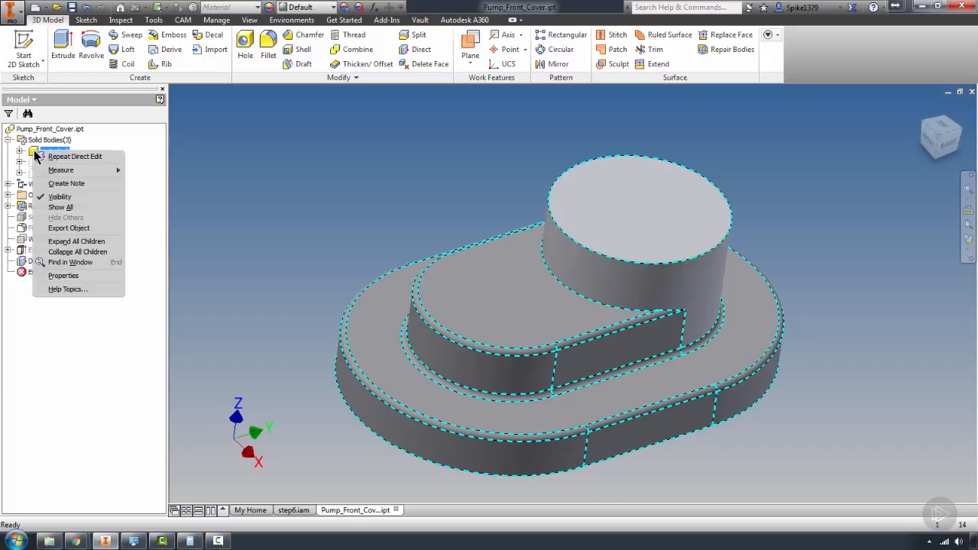
left_click(338, 155)
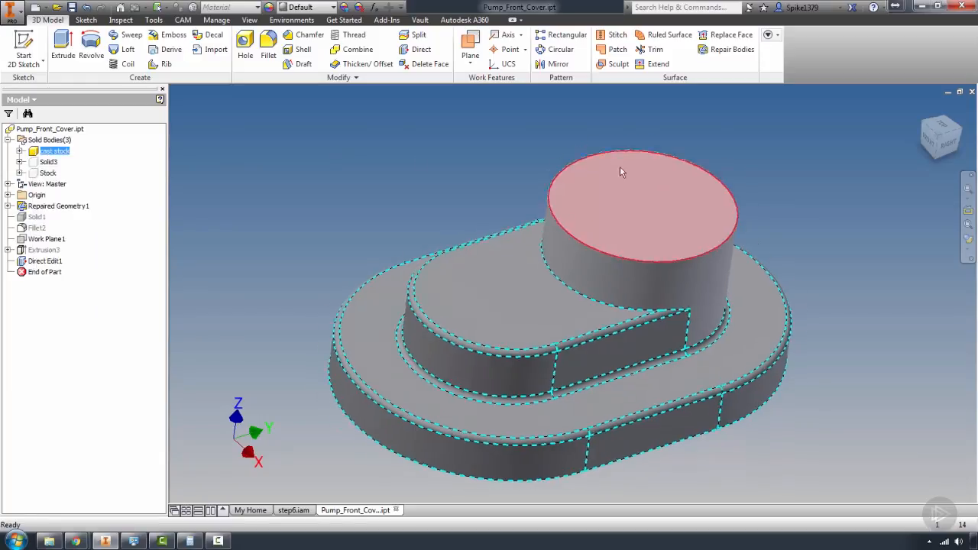
left_click(319, 207)
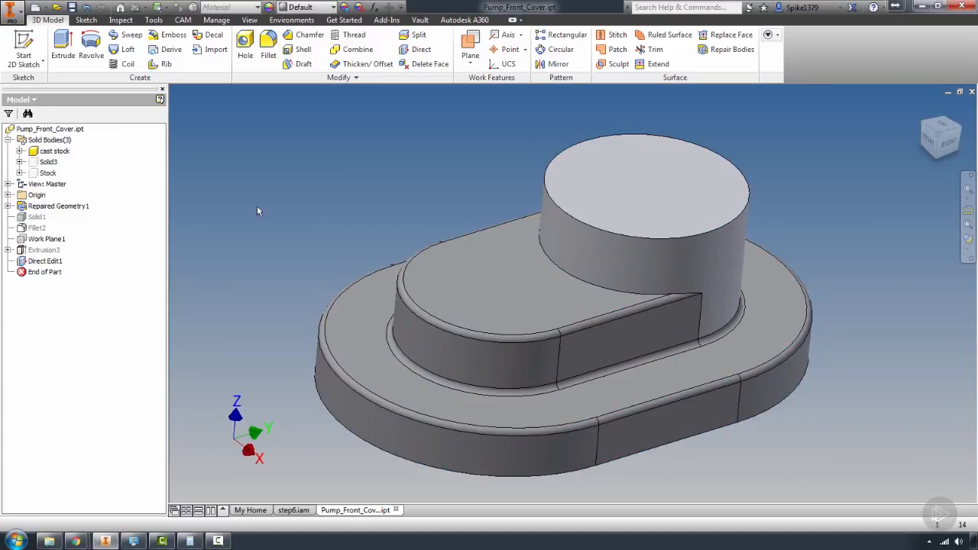
left_click(48, 173)
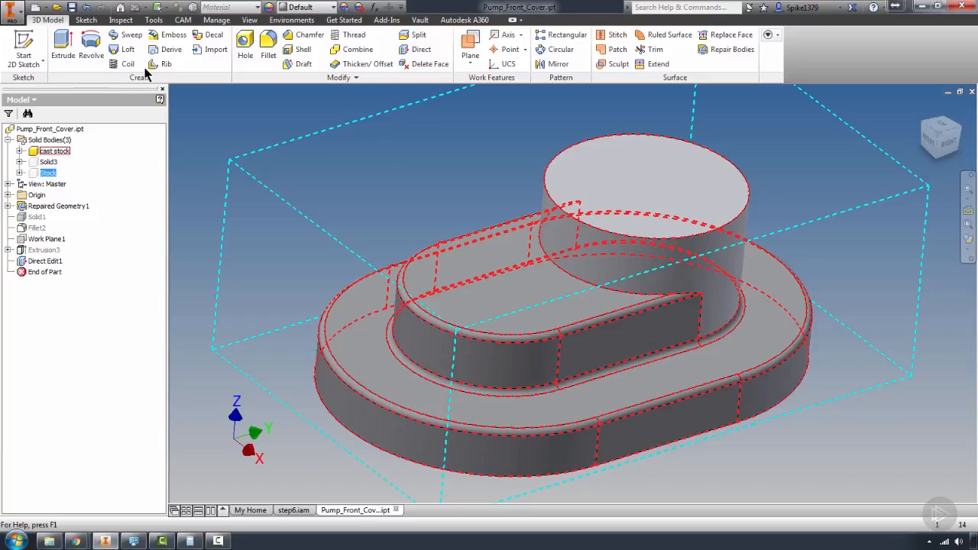
scroll(145, 75, "down", 2)
left_click(244, 118)
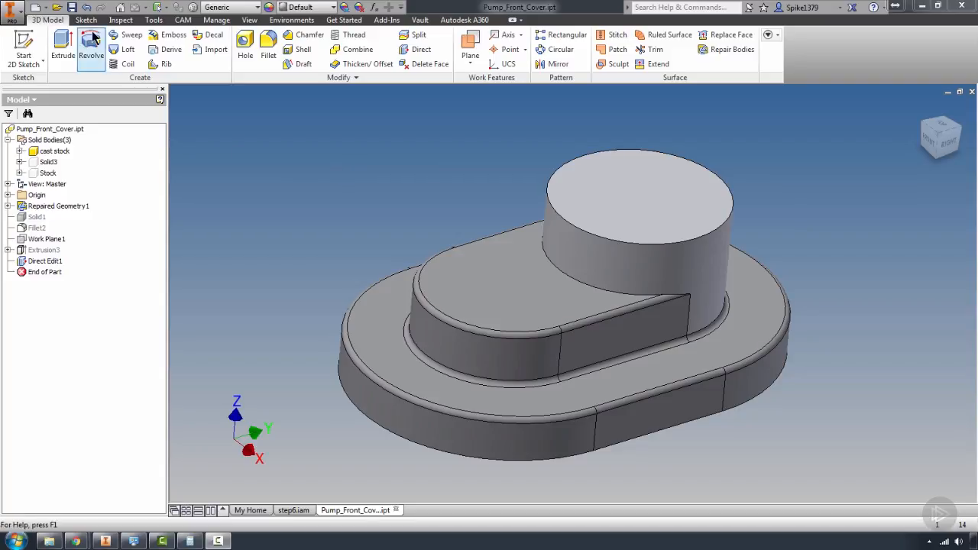
- Save the part and switch the visible body from cast stock to Solid3
left_click(72, 8)
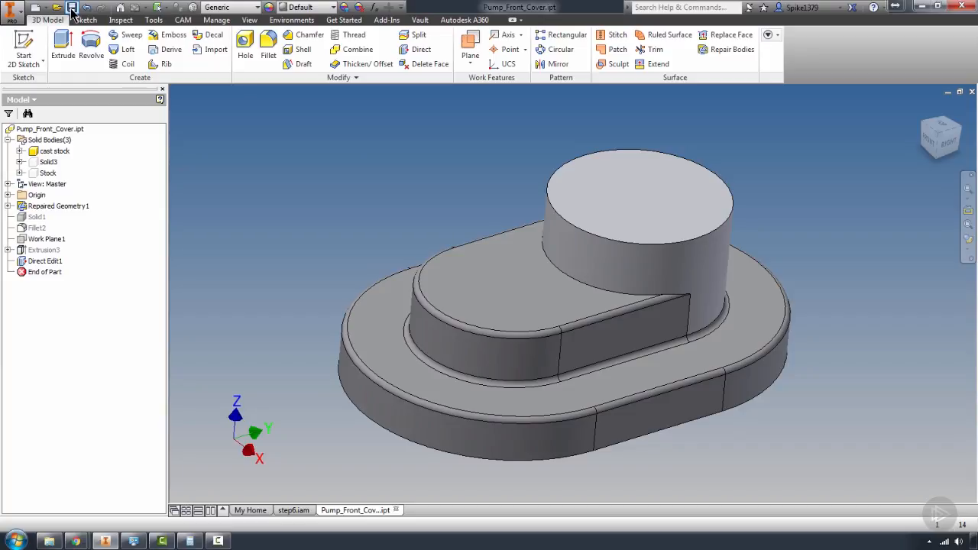
left_click(38, 152)
right_click(35, 156)
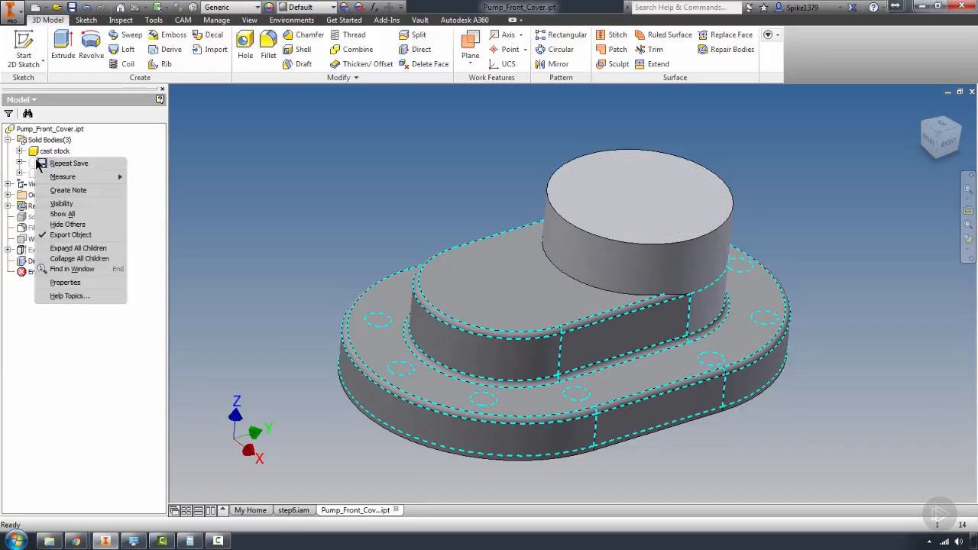
left_click(59, 204)
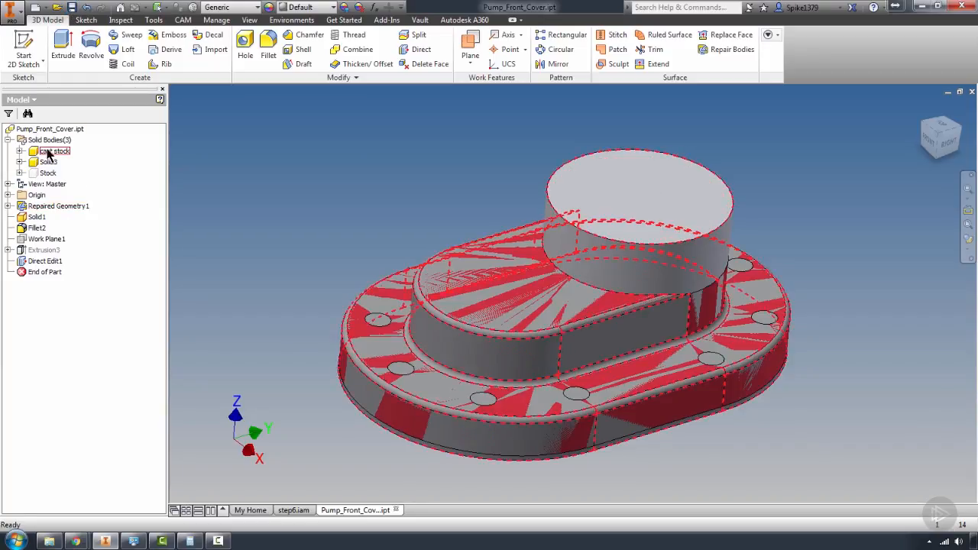
right_click(44, 155)
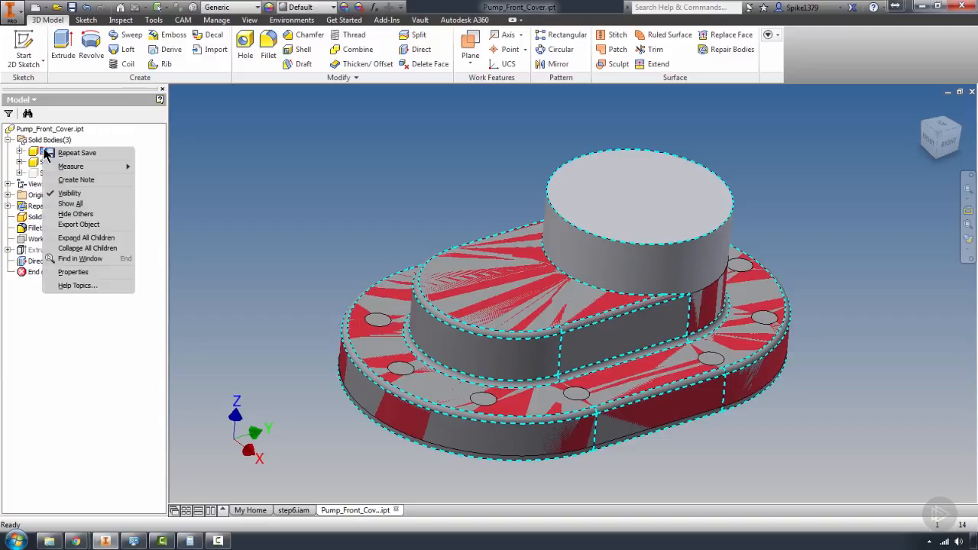
left_click(62, 192)
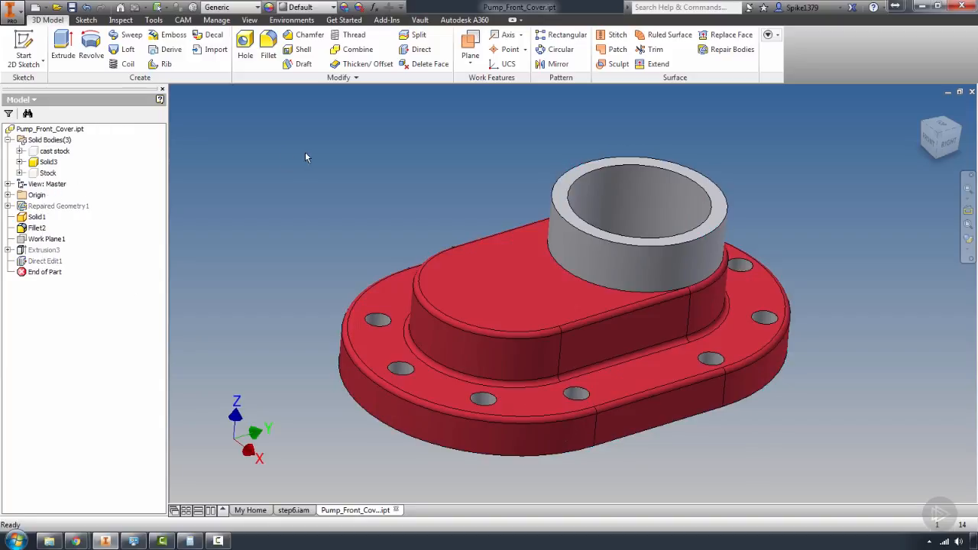
- Show the cast stock body over Solid3 to compare their faces from below and in the home view, and hide it again
right_click(43, 155)
left_click(70, 202)
middle_click_drag(172, 201, 676, 328, "shift")
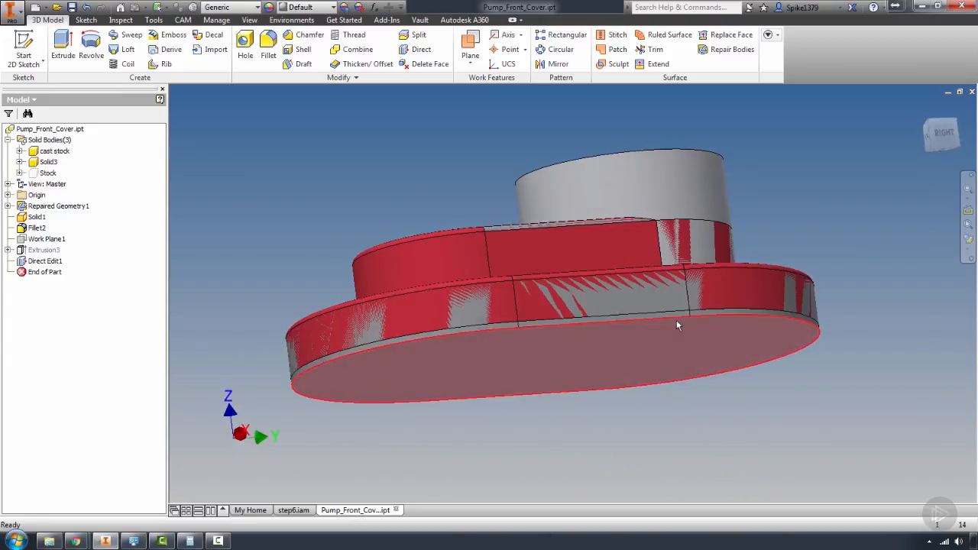
key("F6")
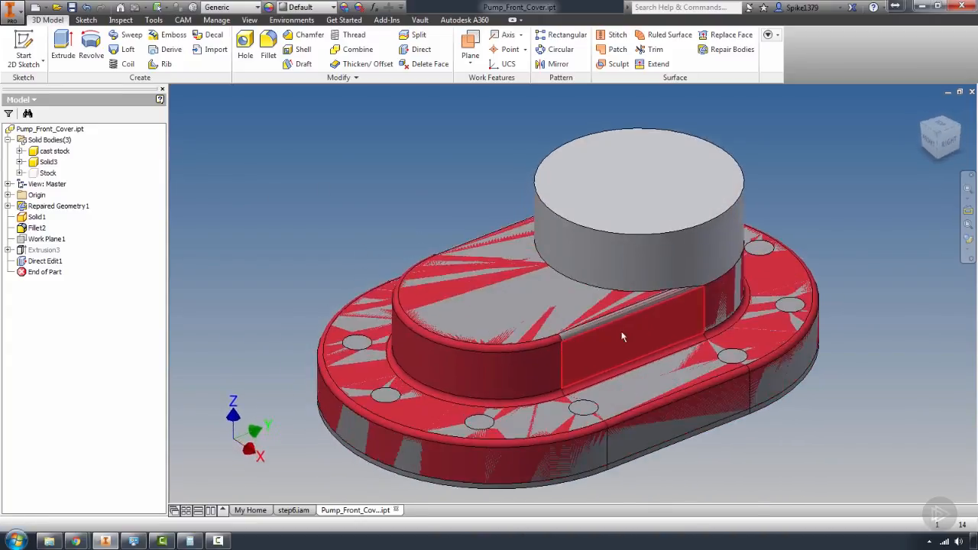
right_click(42, 151)
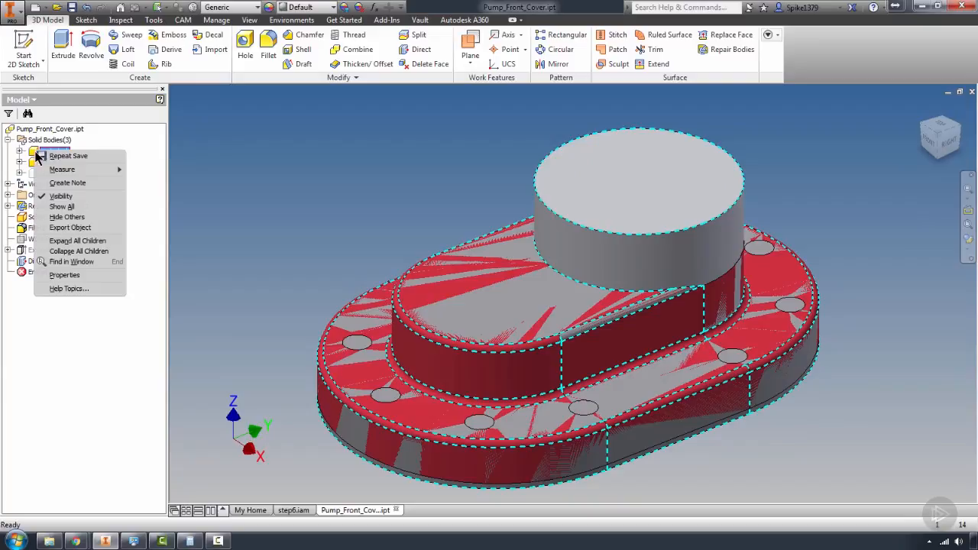
left_click(61, 197)
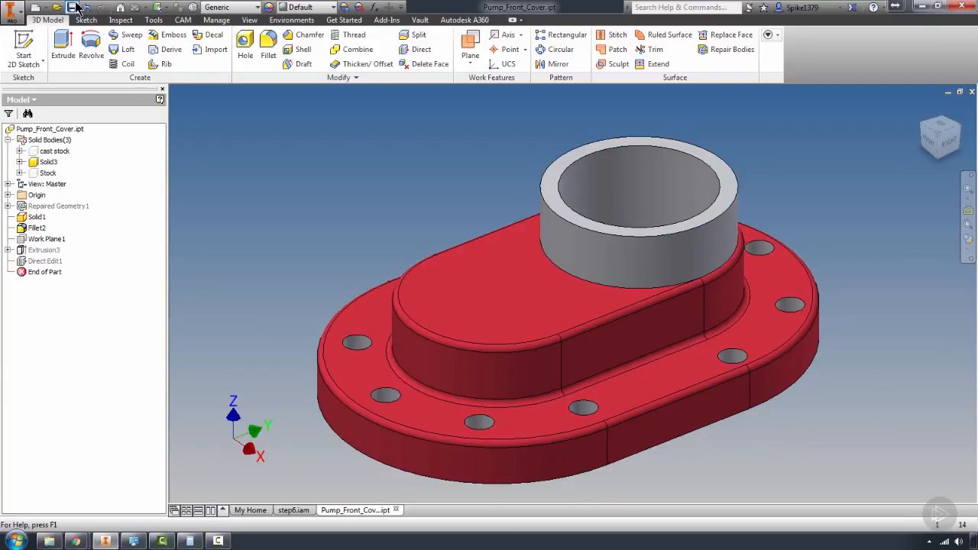